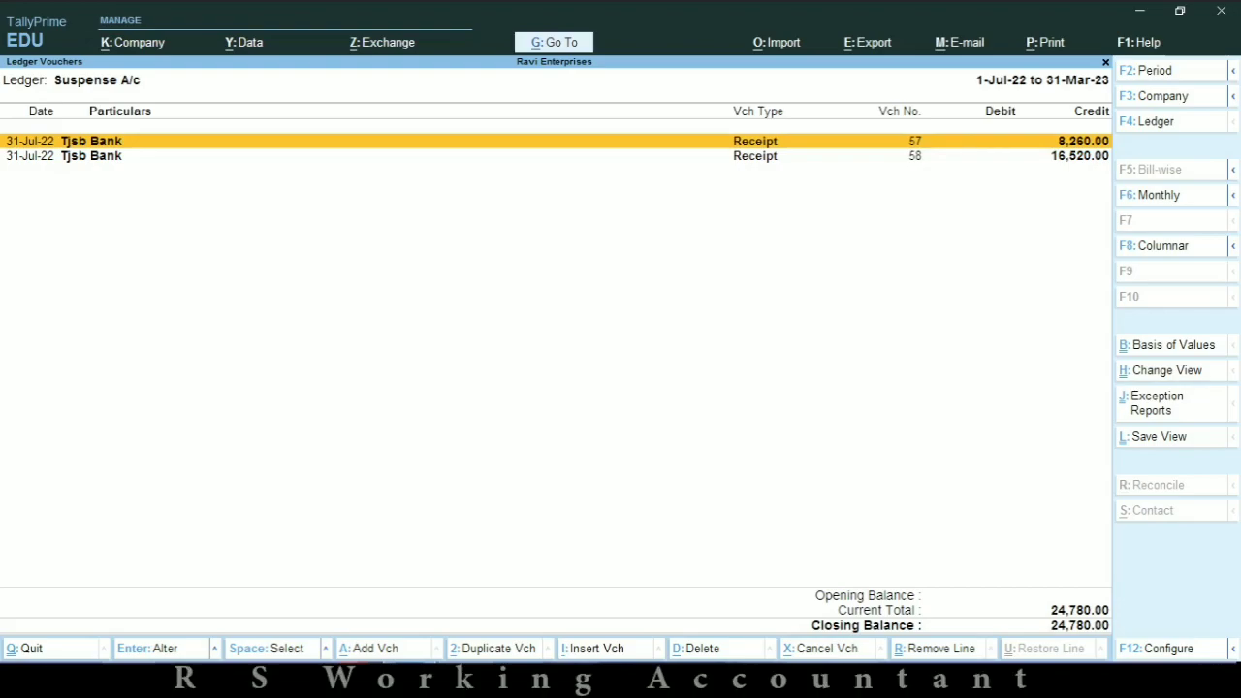
Leave the Suspense A/c ledger vouchers report and return to the Gateway of Tally
{"action": "key", "text": "Escape"}
{"action": "key", "text": "Escape"}
{"action": "key", "text": "Escape"}
{"action": "key", "text": "Escape"}
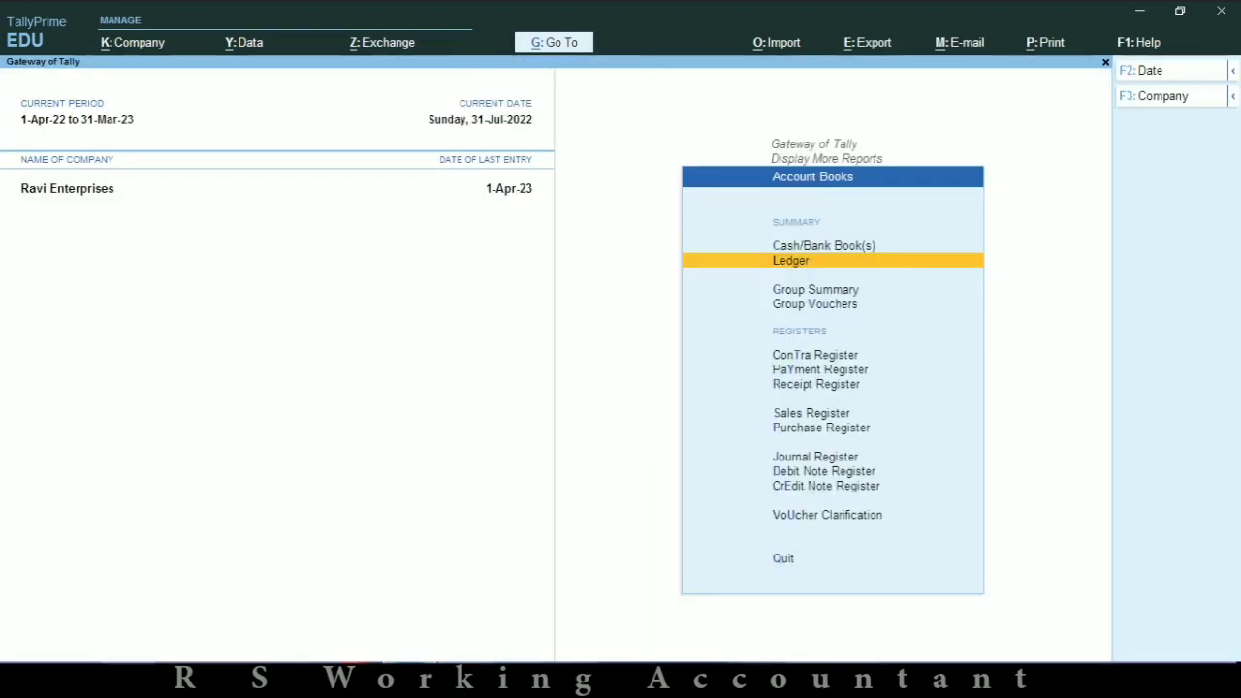
{"action": "key", "text": "Escape"}
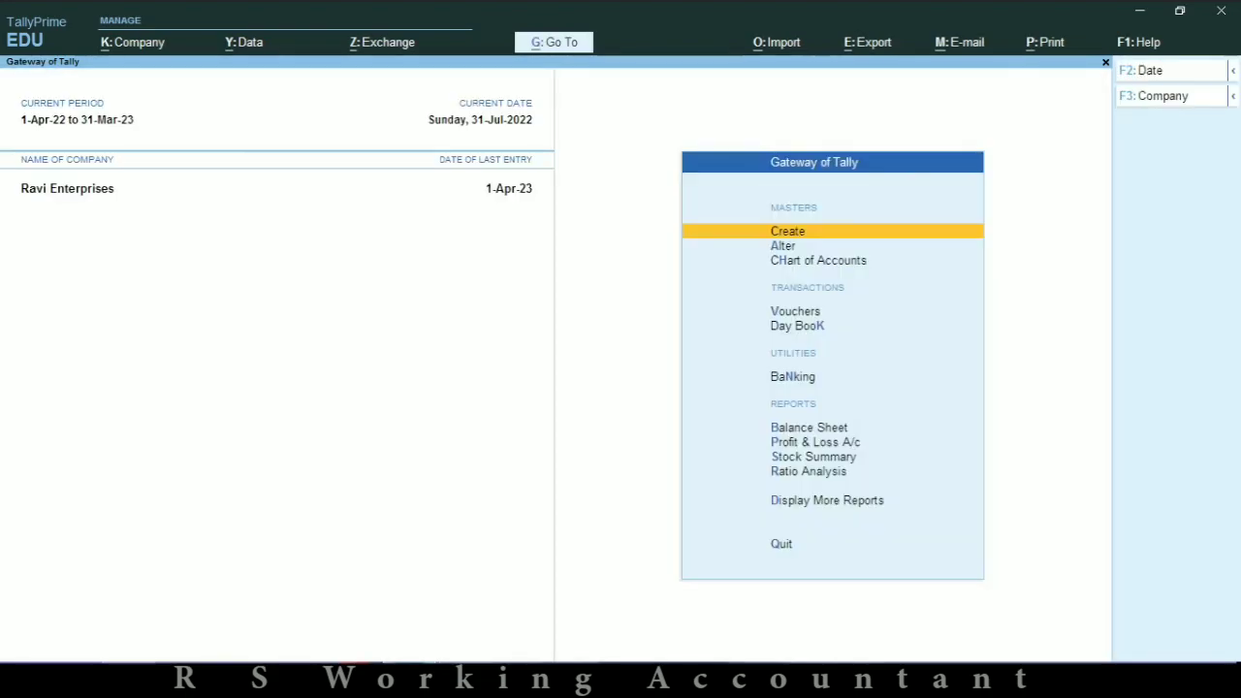
Start creating a ledger named SUSPENSES A/C 2 under the Suspense A/c group
{"action": "key", "text": "Return"}
{"action": "key", "text": "Escape"}
{"action": "key", "text": "Return"}
{"action": "key", "text": "Down"}
{"action": "key", "text": "Return"}
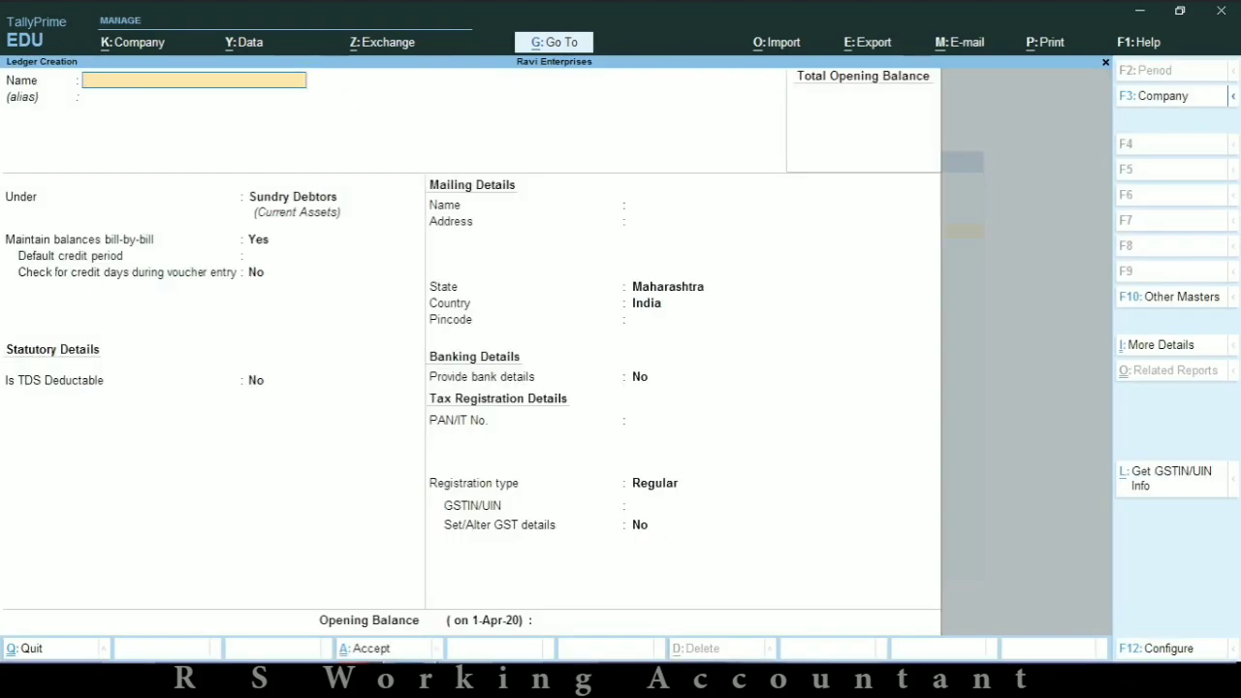
{"action": "type", "text": "SUSPENSES A/C 2"}
{"action": "key", "text": "Return"}
{"action": "key", "text": "Return"}
{"action": "type", "text": "SU"}
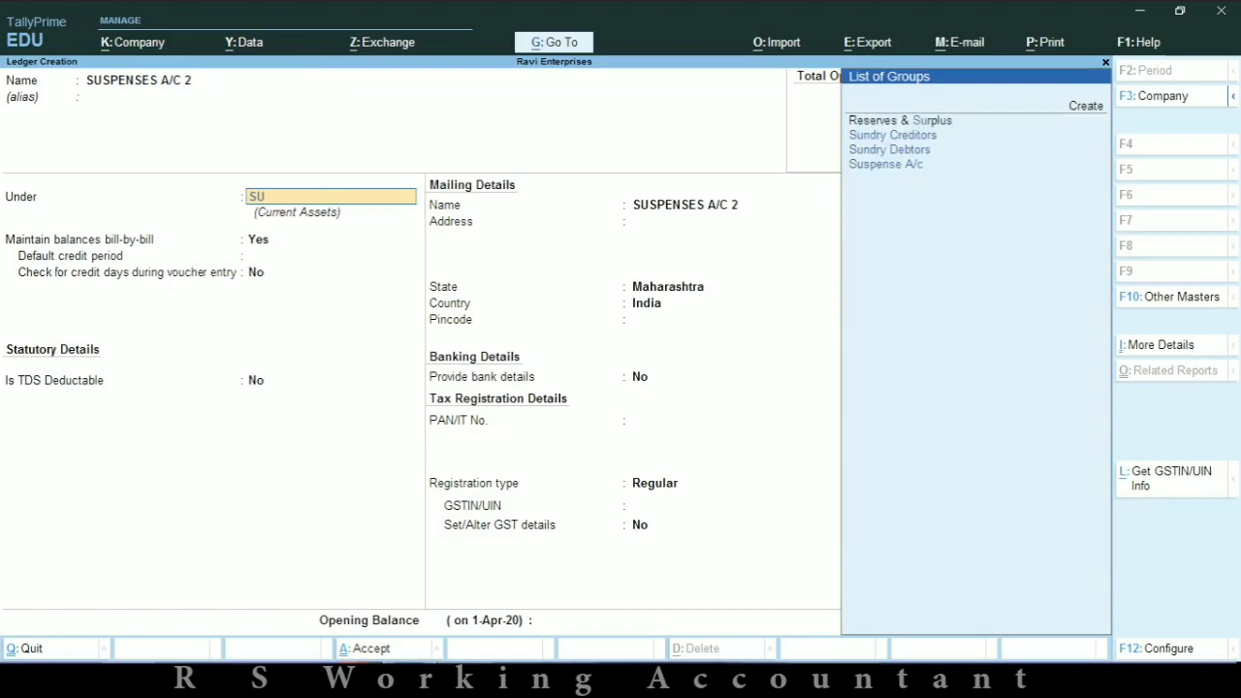
{"action": "type", "text": "S"}
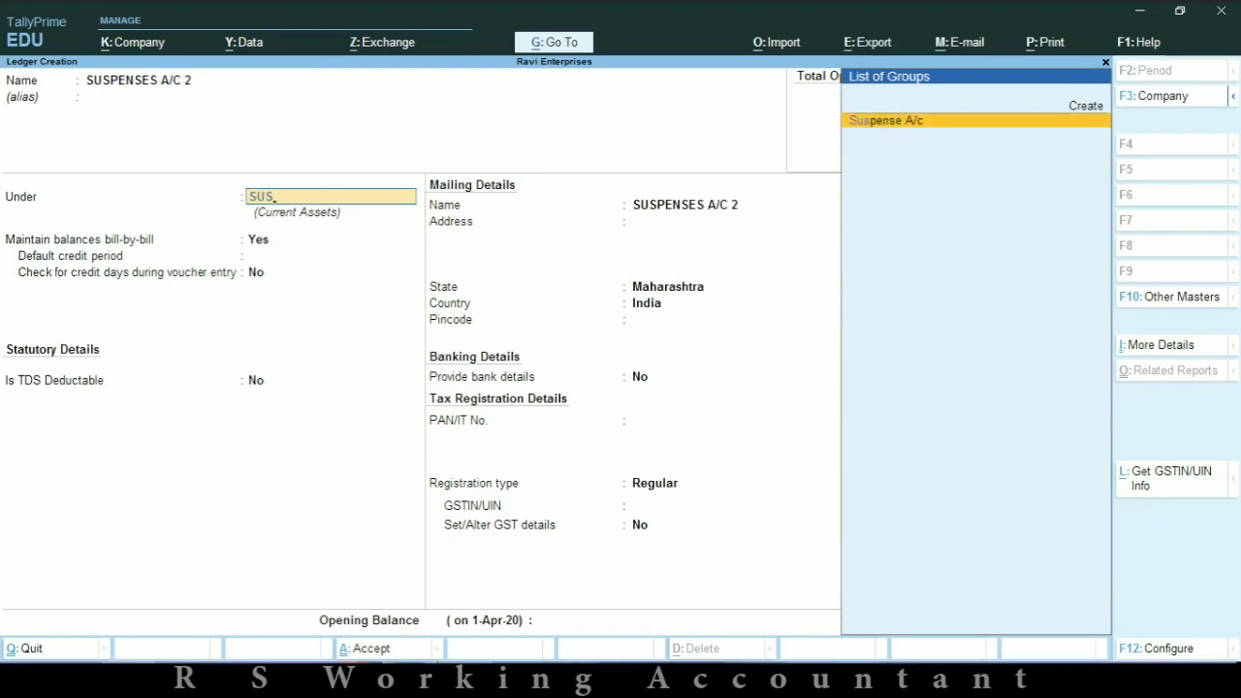
{"action": "key", "text": "Return"}
{"action": "key", "text": "BackSpace"}
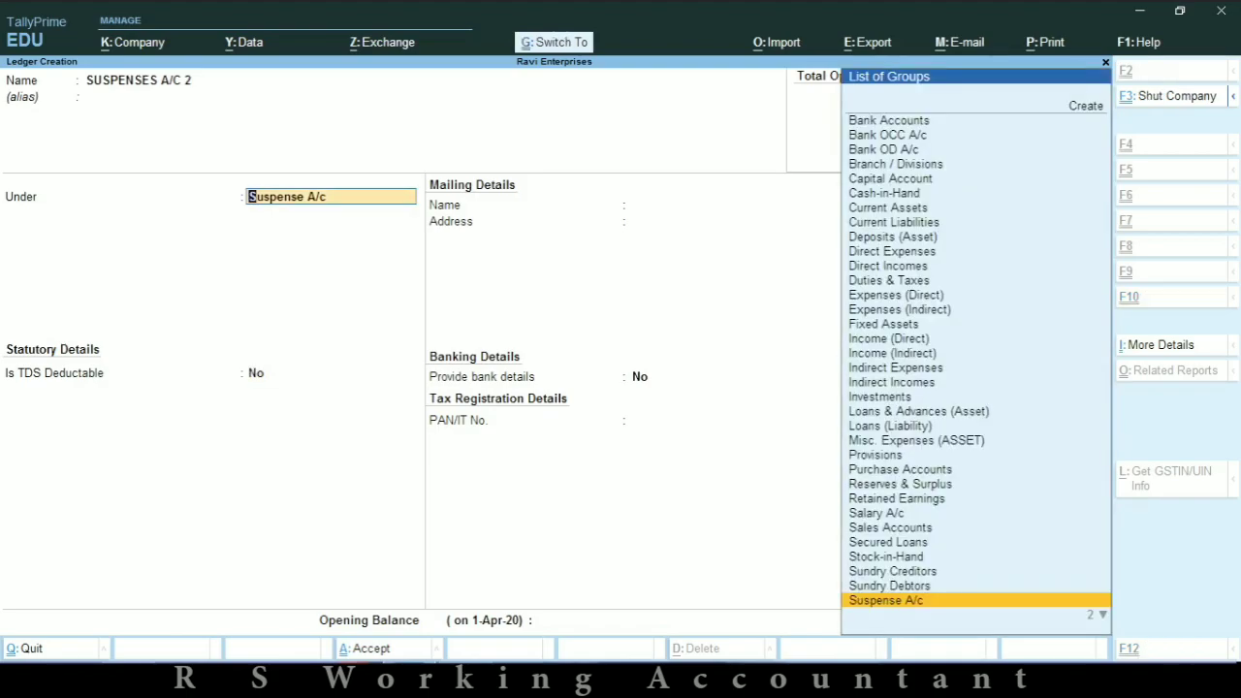
Examine the parent and nature settings of the Suspense A/c group, leaving its definition without saving
{"action": "key", "text": "ctrl+Return"}
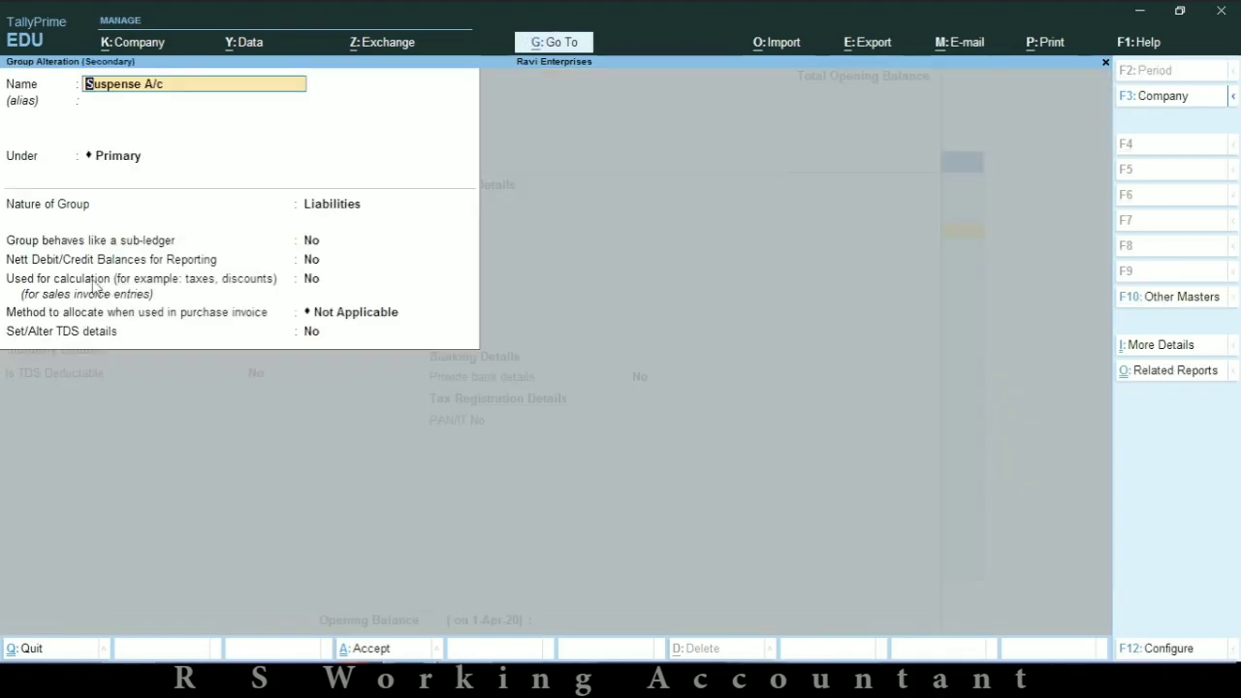
{"action": "key", "text": "BackSpace"}
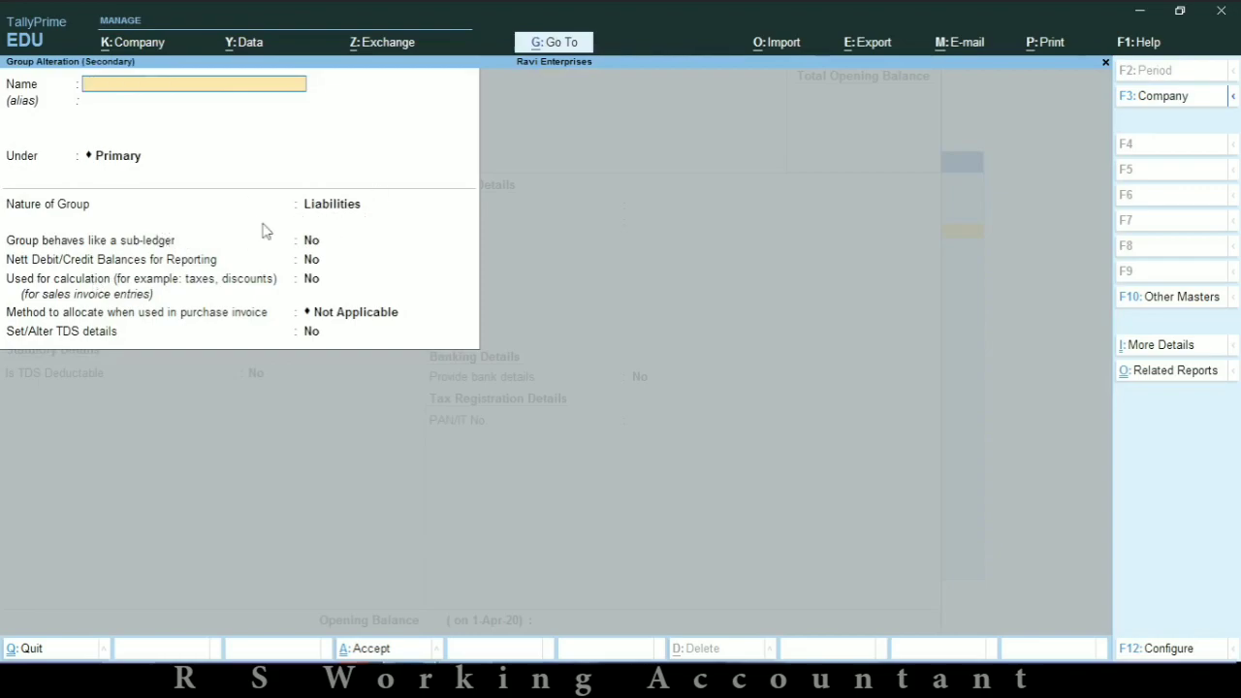
{"action": "key", "text": "Escape"}
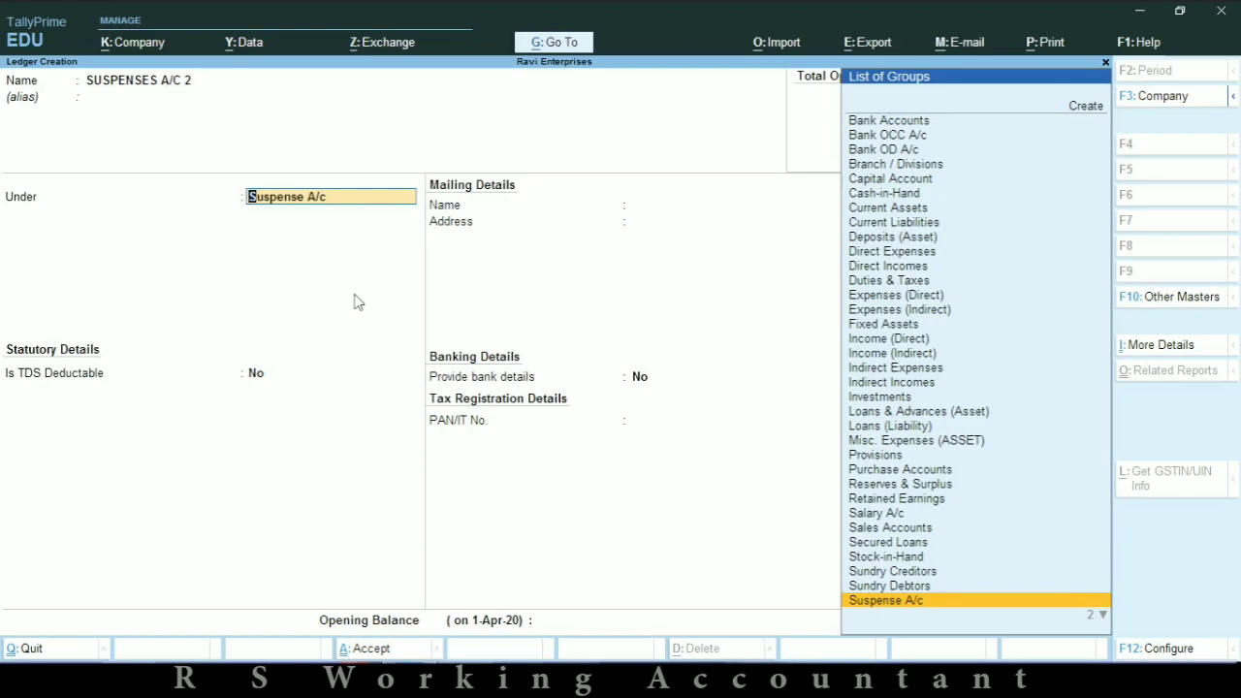
Keep TDS deductable at No and abandon the SUSPENSES A/C 2 ledger without saving it
{"action": "key", "text": "Return"}
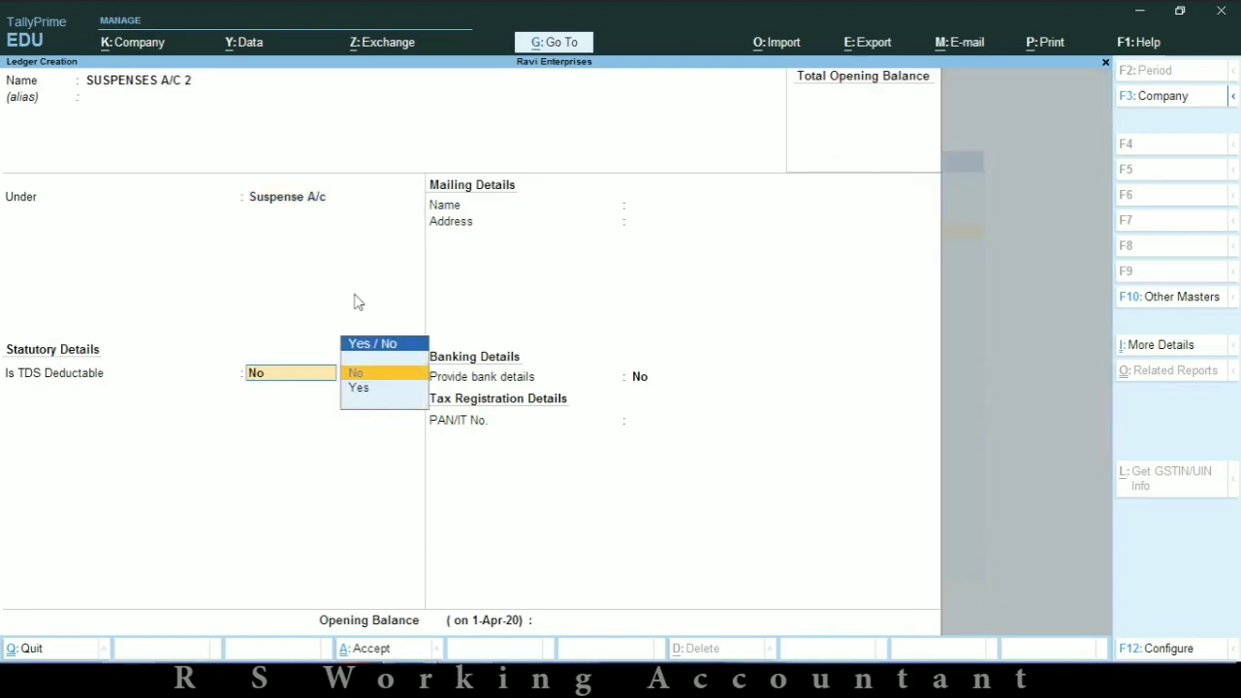
{"action": "key", "text": "Return"}
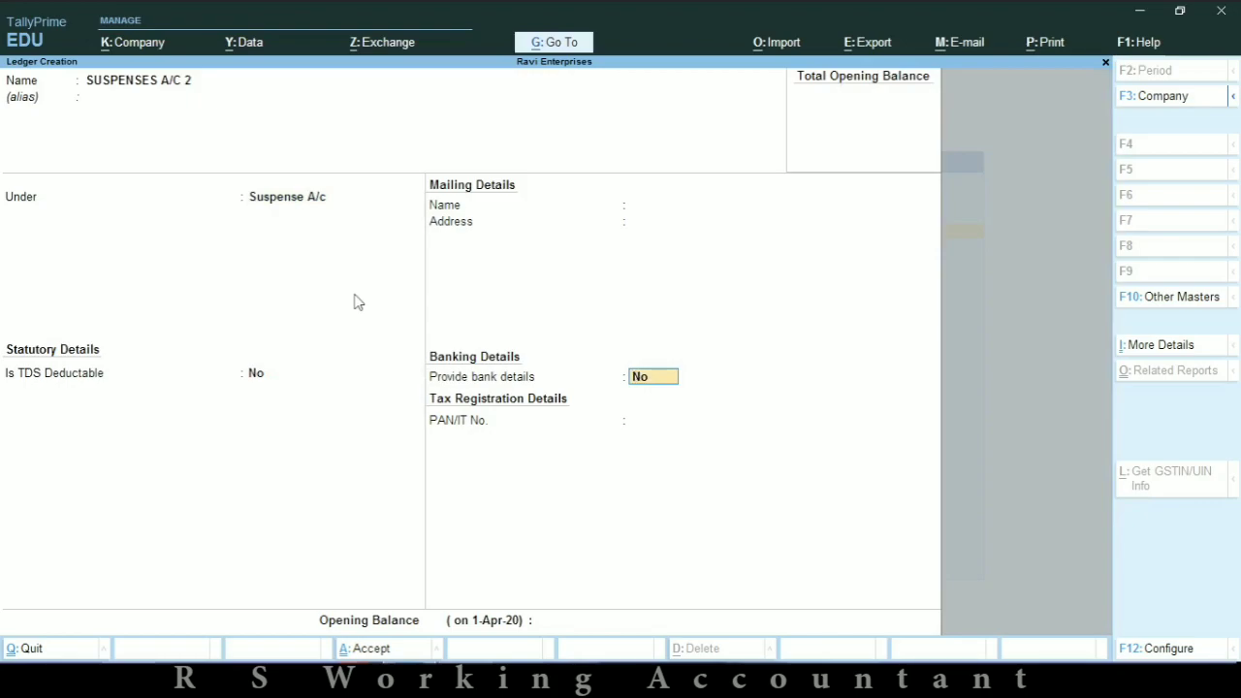
{"action": "key", "text": "Escape"}
{"action": "key", "text": "y"}
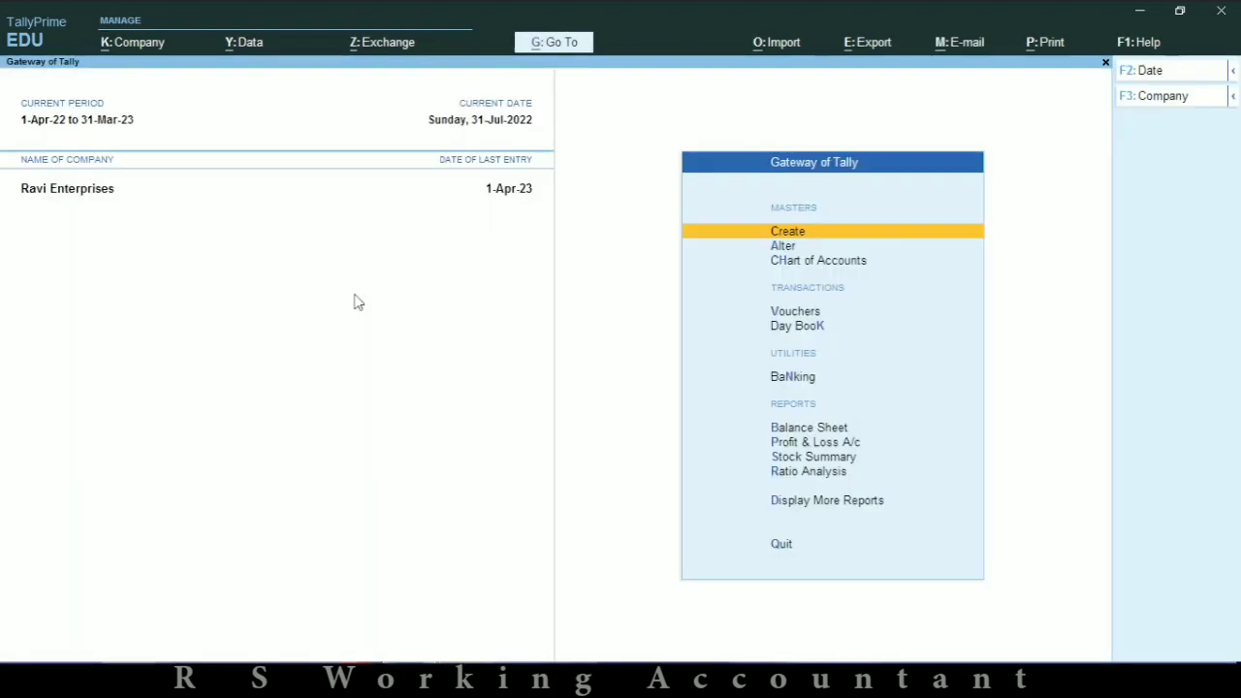
{"action": "key", "text": "d"}
{"action": "key", "text": "a"}
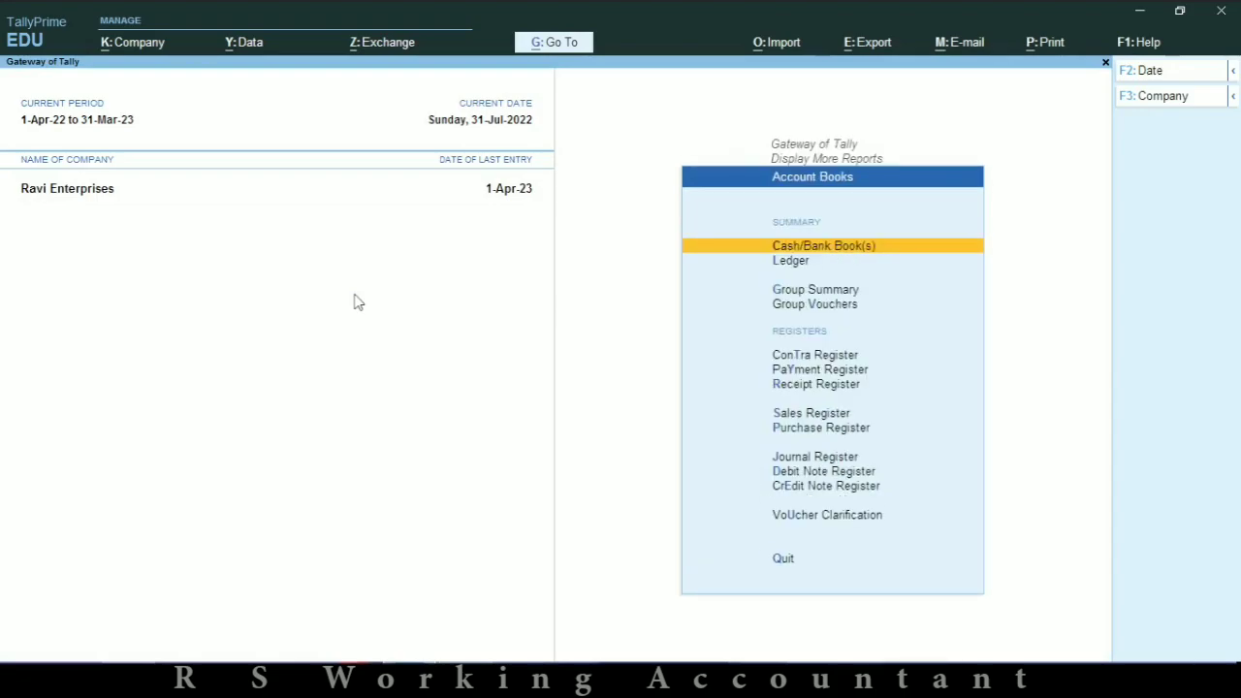
{"action": "key", "text": "Escape"}
{"action": "key", "text": "Escape"}
Display the ledger vouchers of Suspense A/c from the account books
{"action": "key", "text": "Return"}
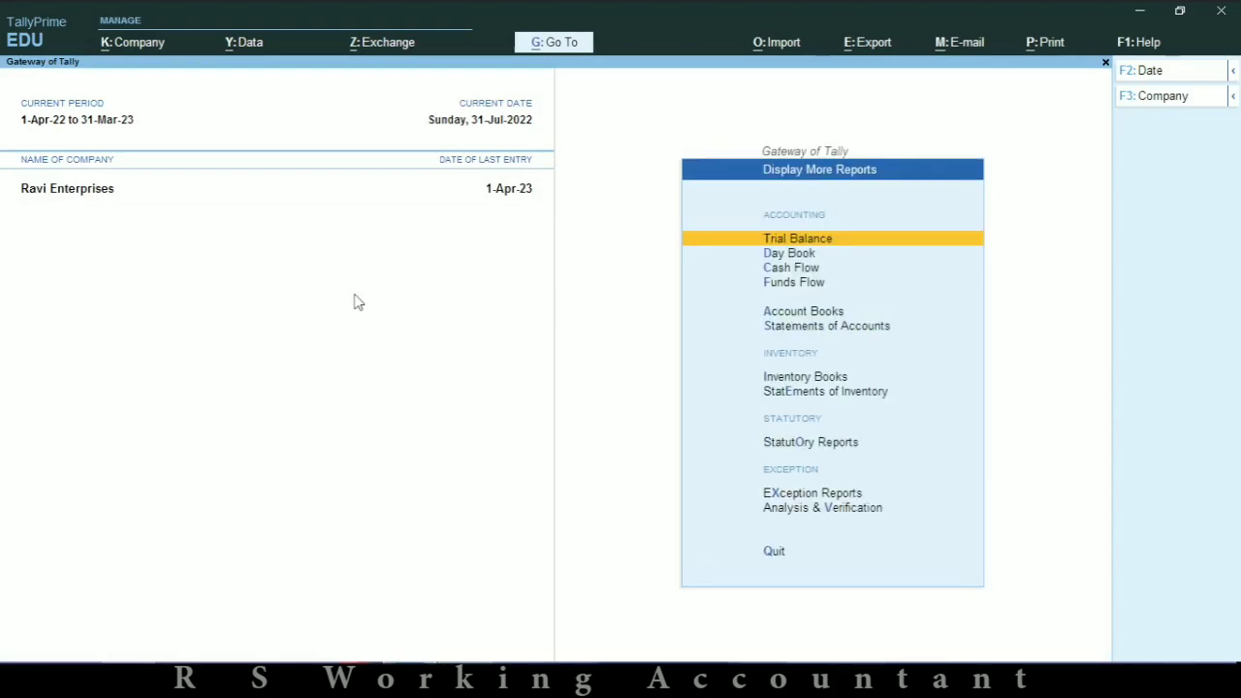
{"action": "key", "text": "Down"}
{"action": "key", "text": "Down"}
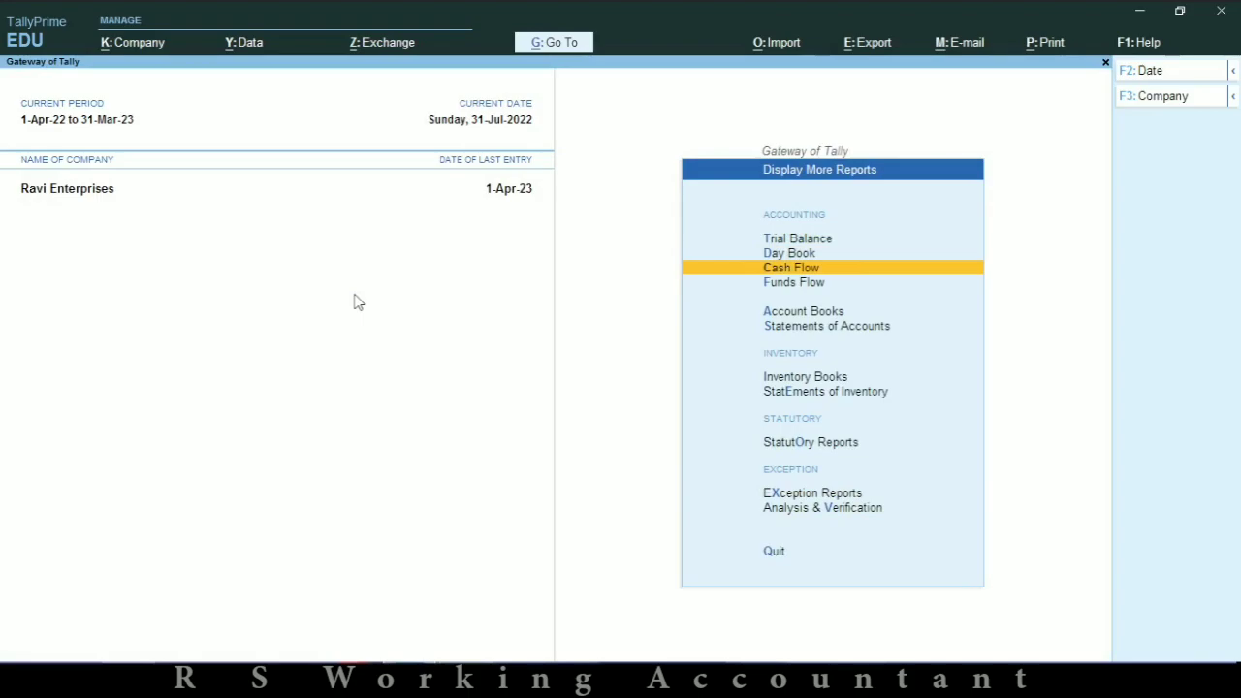
{"action": "key", "text": "Down"}
{"action": "key", "text": "Down"}
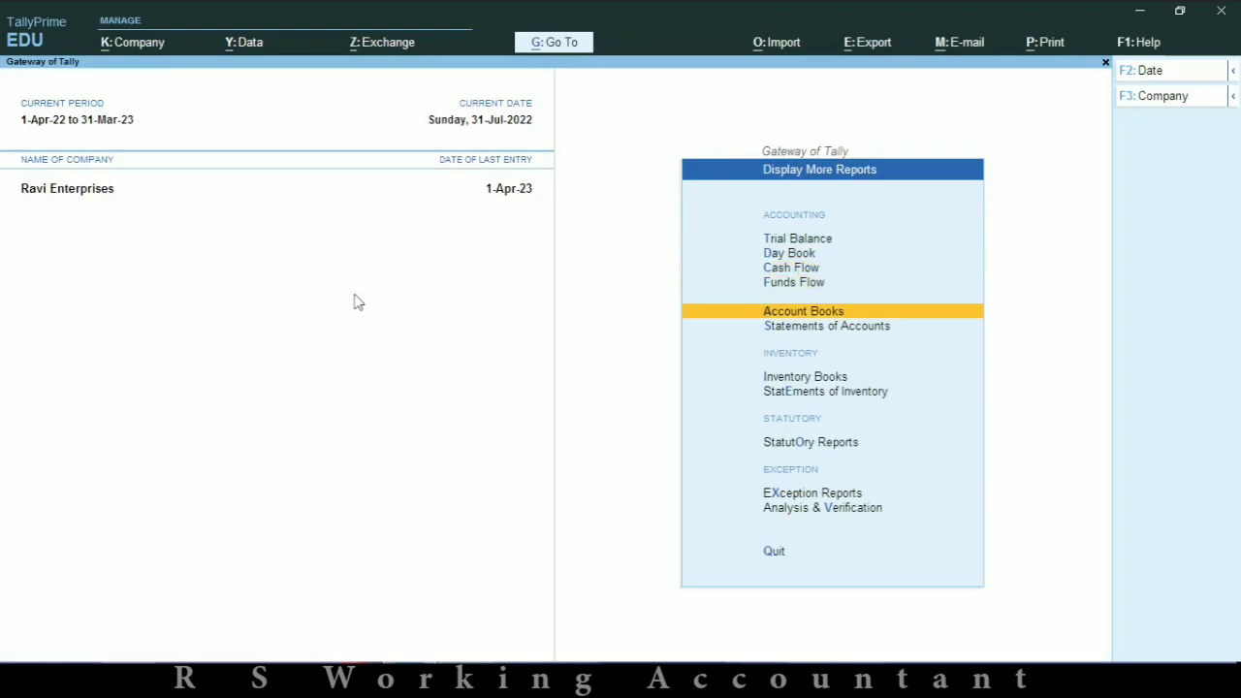
{"action": "key", "text": "Return"}
{"action": "key", "text": "Down"}
{"action": "key", "text": "Return"}
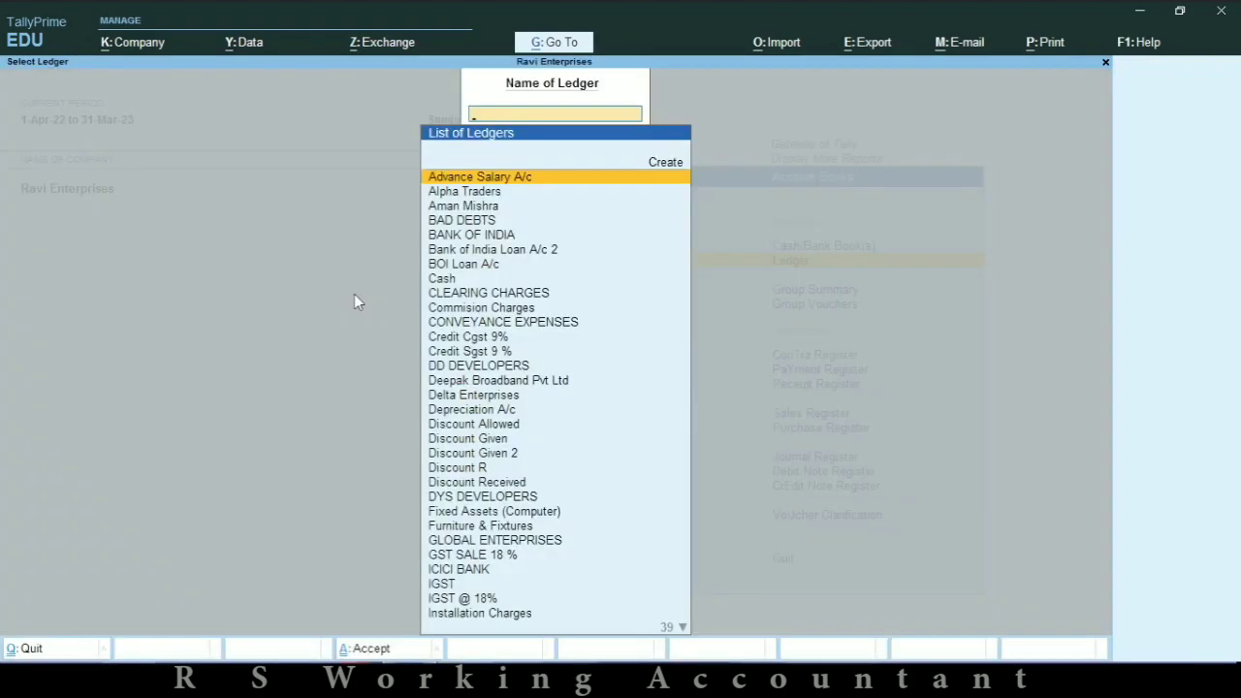
{"action": "type", "text": "SU"}
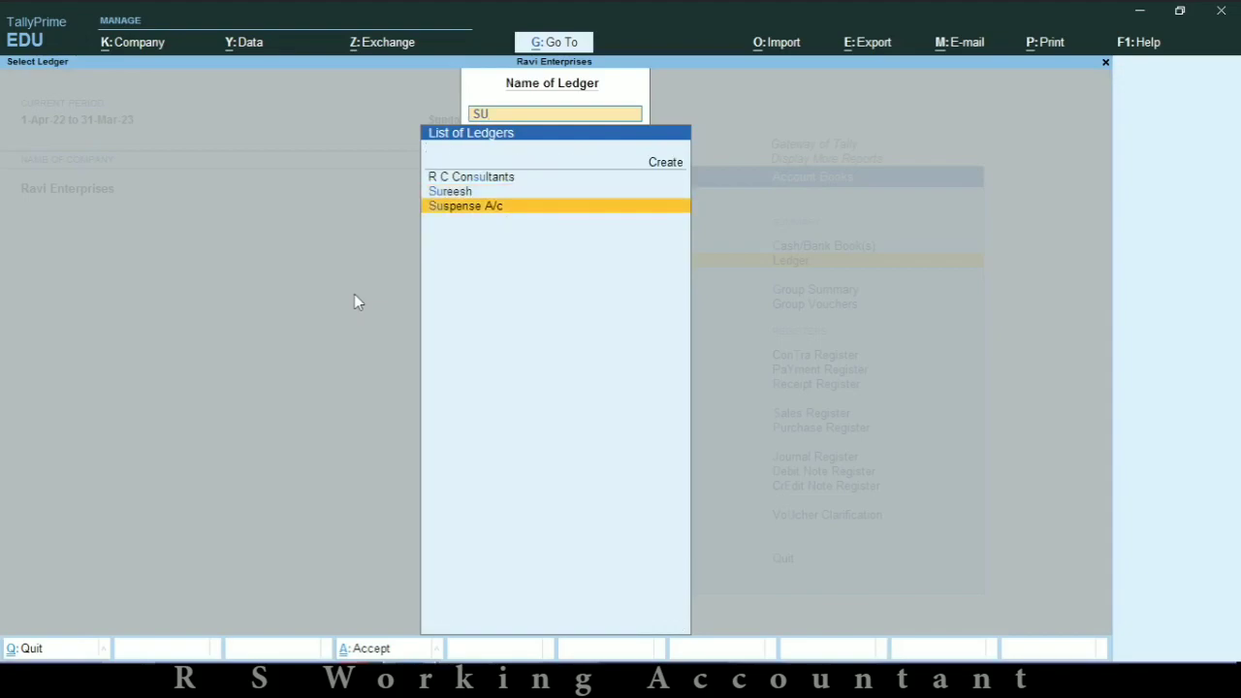
{"action": "key", "text": "Return"}
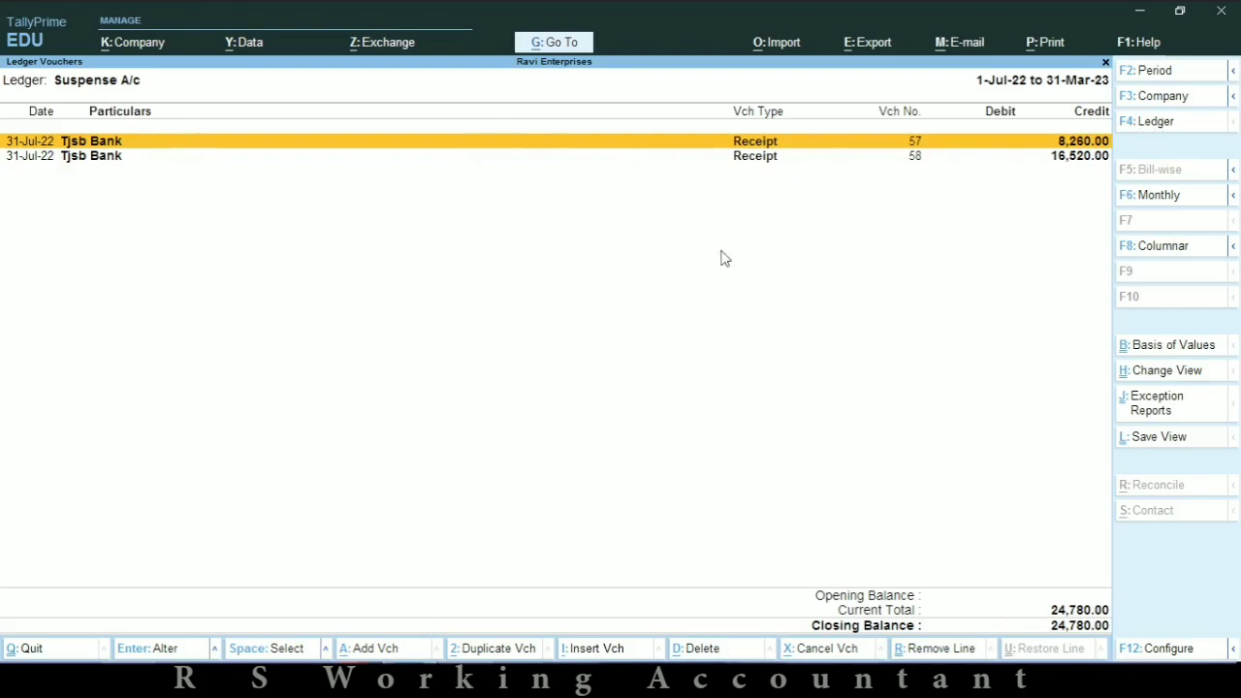
Leave the ledger report and drill down from the Balance Sheet into the Suspense A/c group summary
{"action": "key", "text": "Escape"}
{"action": "key", "text": "Escape"}
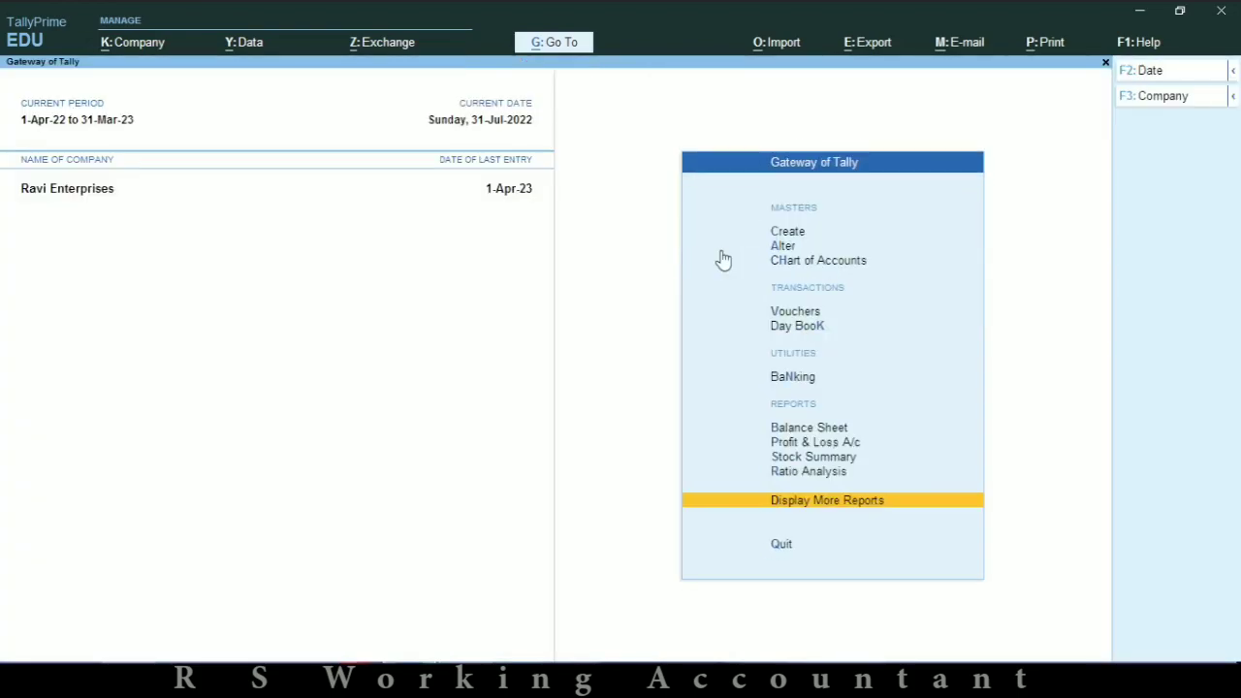
{"action": "key", "text": "Up"}
{"action": "key", "text": "Up"}
{"action": "key", "text": "Up"}
{"action": "key", "text": "Up"}
{"action": "key", "text": "Return"}
{"action": "key", "text": "Down"}
{"action": "key", "text": "Down"}
{"action": "key", "text": "Down"}
{"action": "key", "text": "Return"}
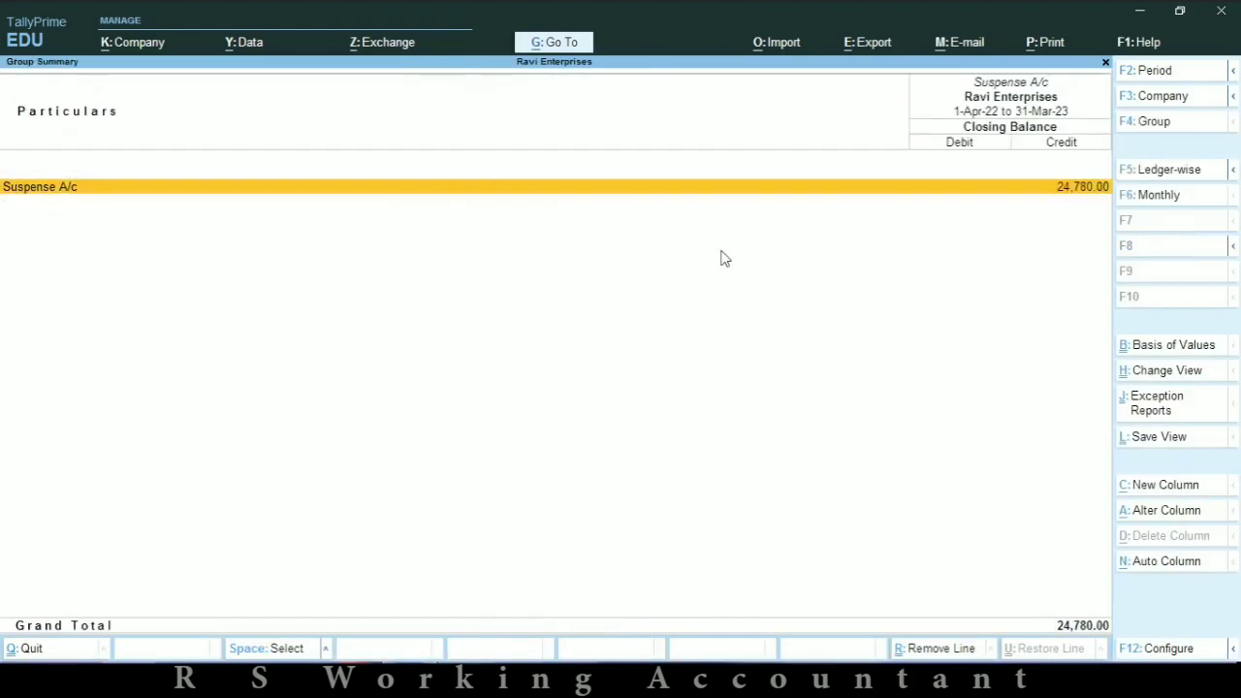
Drill into the July vouchers of the Suspense A/c ledger and set the report period to 1-Apr-22 to 31-Mar-23
{"action": "key", "text": "Return"}
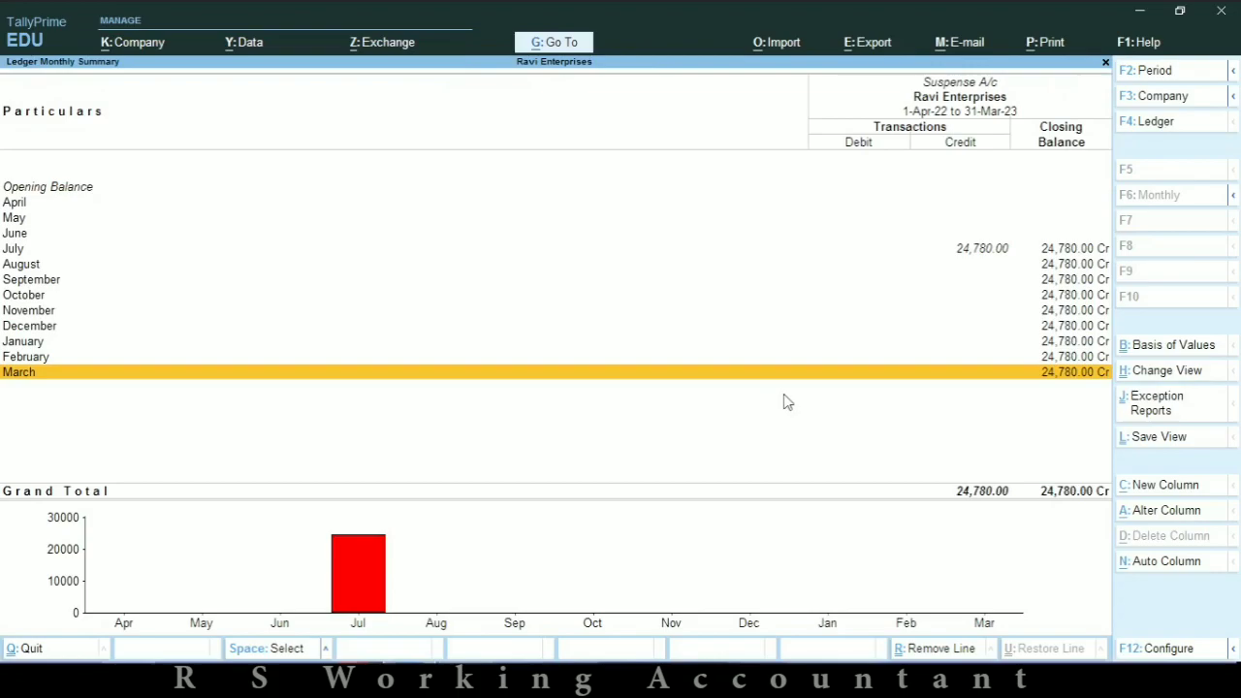
{"action": "key", "text": "Up"}
{"action": "key", "text": "Up"}
{"action": "key", "text": "Up"}
{"action": "key", "text": "Up"}
{"action": "key", "text": "Up"}
{"action": "key", "text": "Up"}
{"action": "key", "text": "Up"}
{"action": "key", "text": "Up"}
{"action": "key", "text": "Return"}
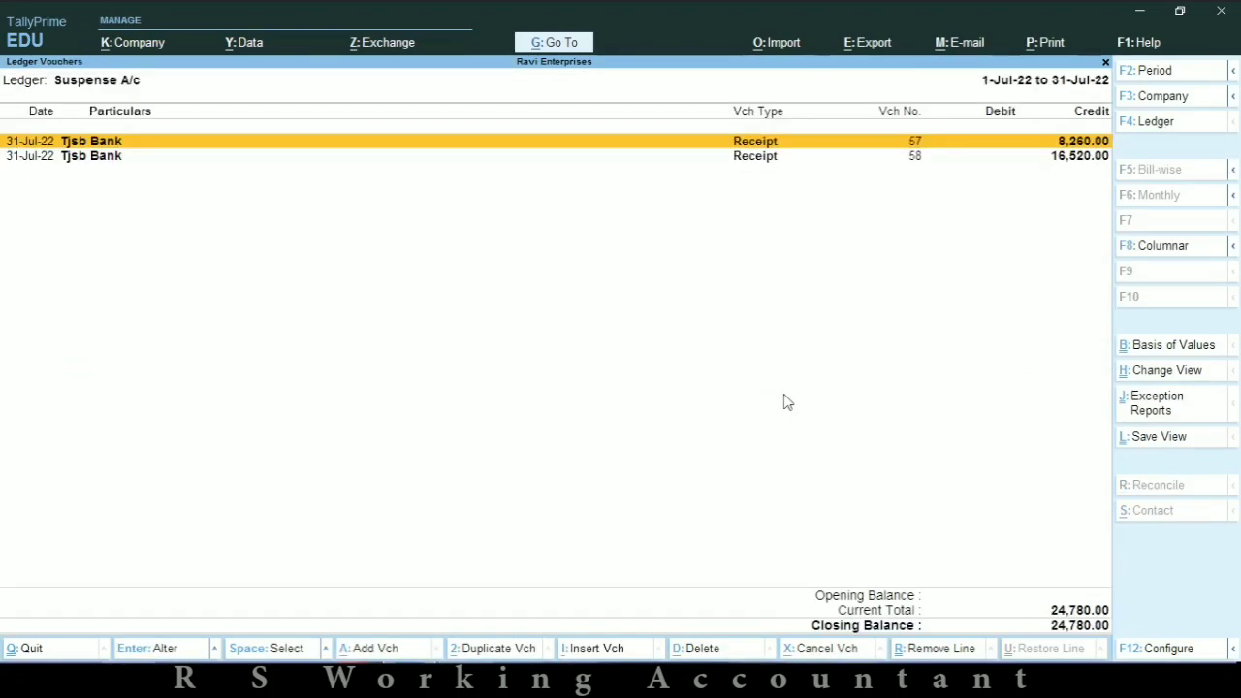
{"action": "key", "text": "F2"}
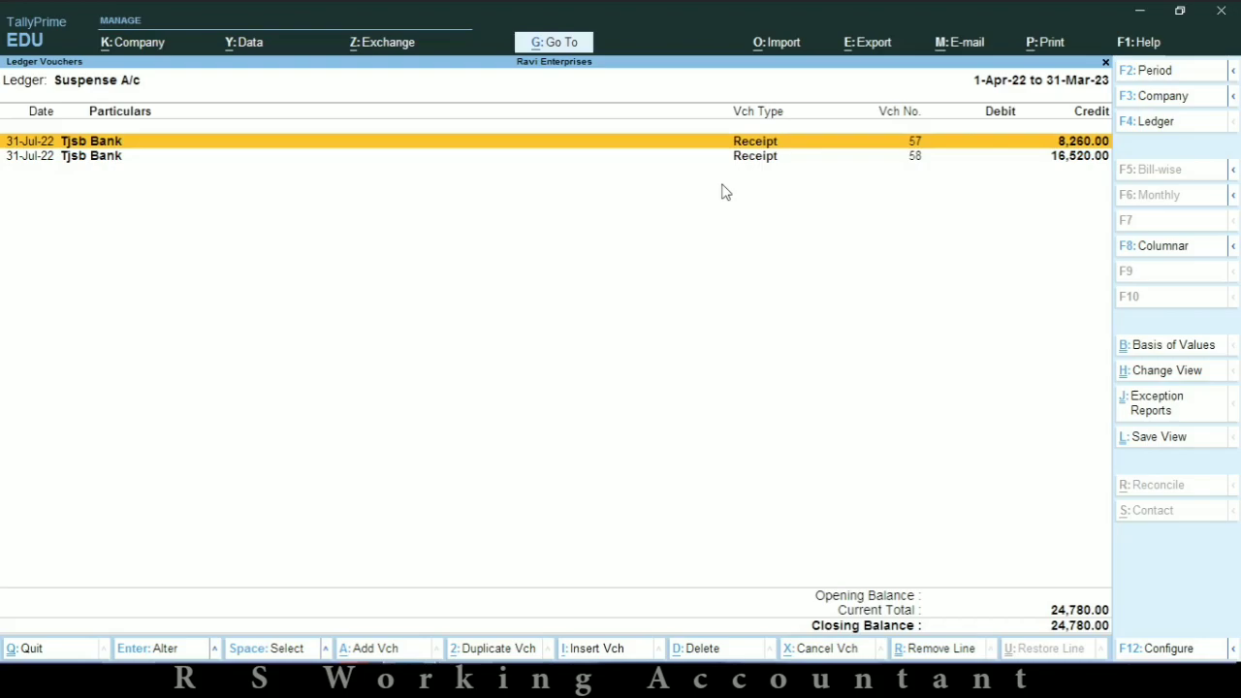
Open receipt voucher 57 to examine its suspense entry, and return to the Gateway of Tally without altering it
{"action": "key", "text": "Return"}
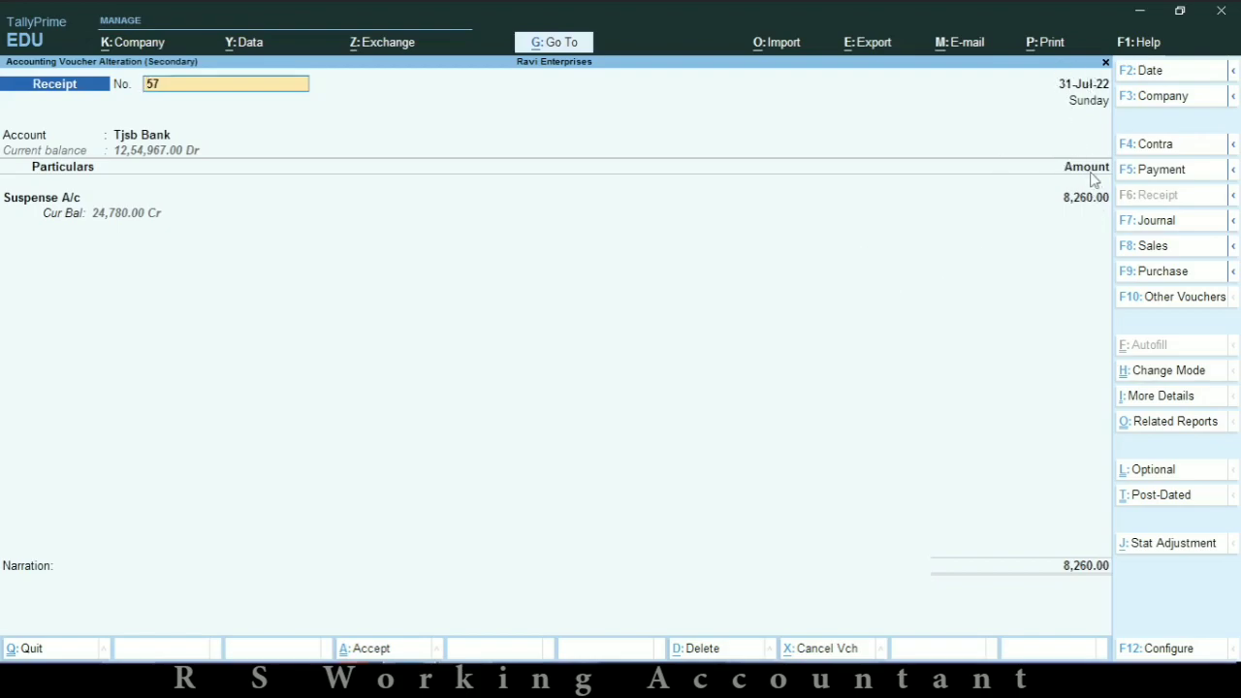
{"action": "key", "text": "BackSpace"}
{"action": "key", "text": "BackSpace"}
{"action": "key", "text": "Escape"}
{"action": "key", "text": "Escape"}
{"action": "key", "text": "Escape"}
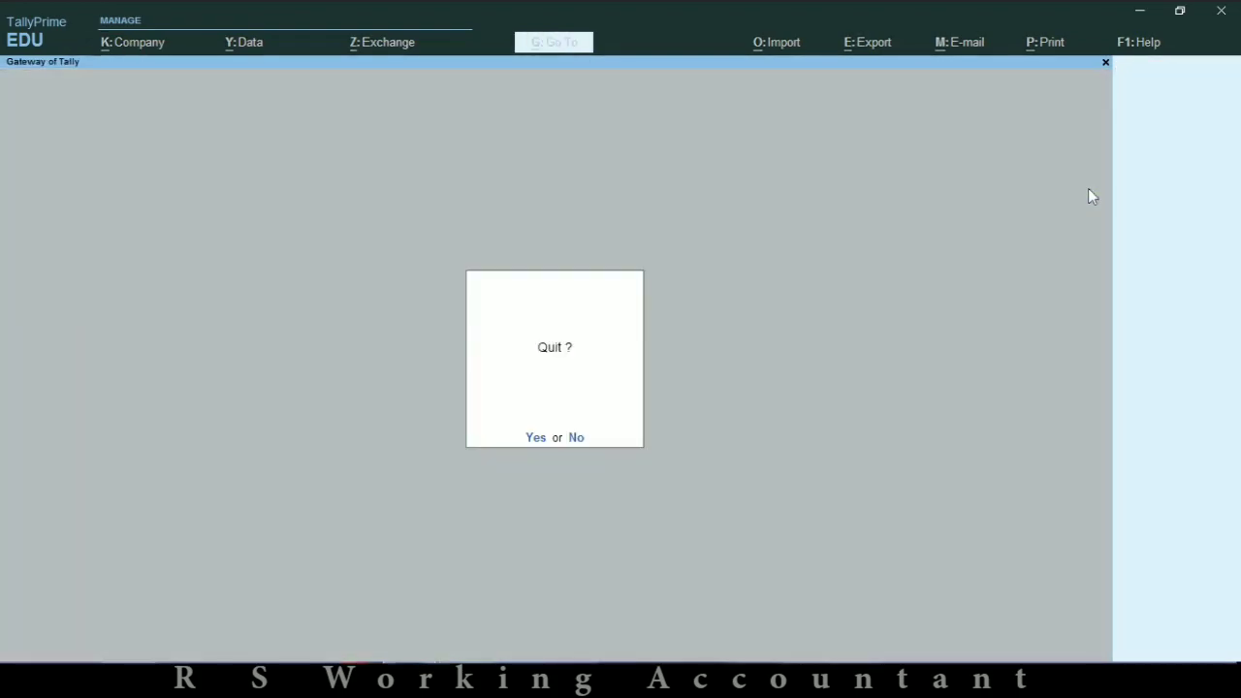
{"action": "key", "text": "Escape"}
{"action": "key", "text": "s"}
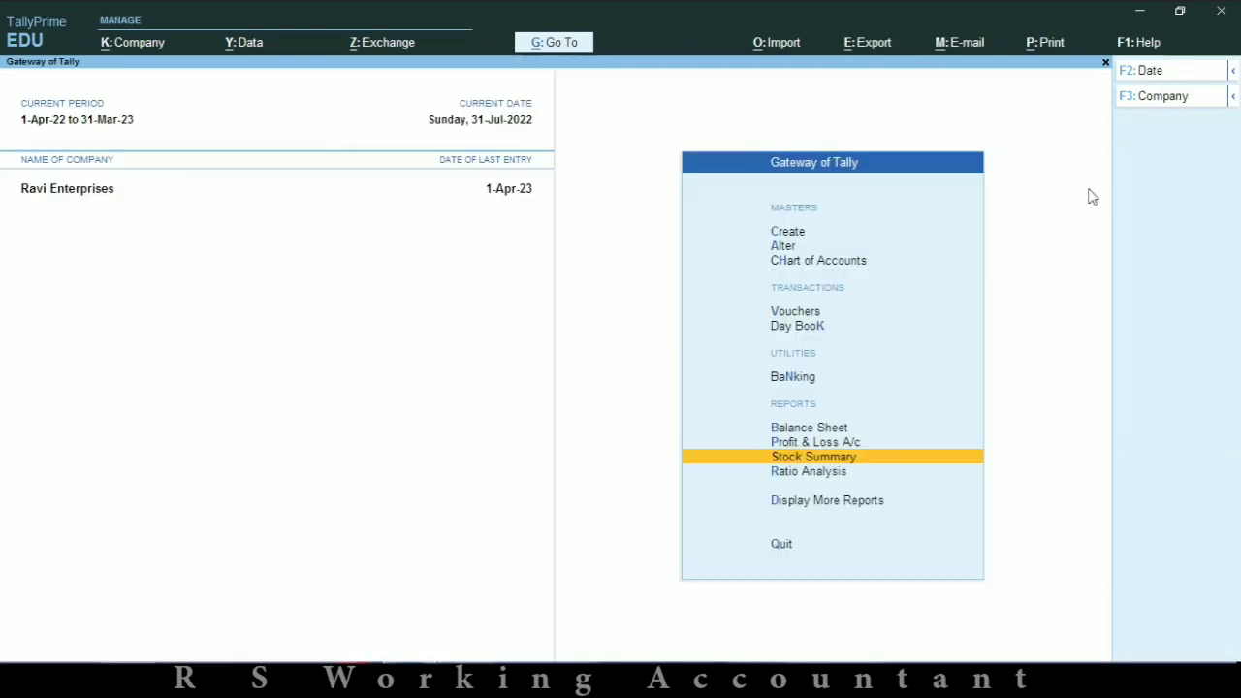
{"action": "key", "text": "Escape"}
{"action": "key", "text": "Escape"}
Display the July sales vouchers from the Sales Register
{"action": "key", "text": "d"}
{"action": "key", "text": "a"}
{"action": "key", "text": "s"}
{"action": "key", "text": "Up"}
{"action": "key", "text": "Up"}
{"action": "key", "text": "Up"}
{"action": "key", "text": "Up"}
{"action": "key", "text": "Up"}
{"action": "key", "text": "Up"}
{"action": "key", "text": "Up"}
{"action": "key", "text": "Up"}
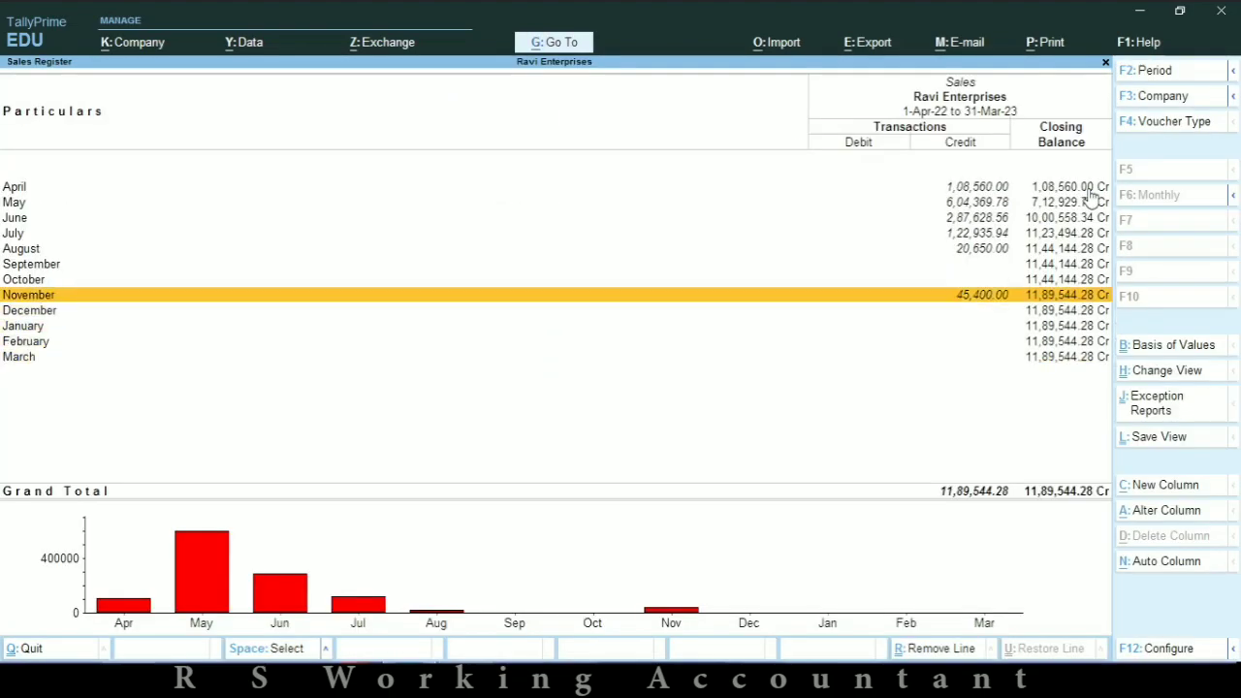
{"action": "key", "text": "Return"}
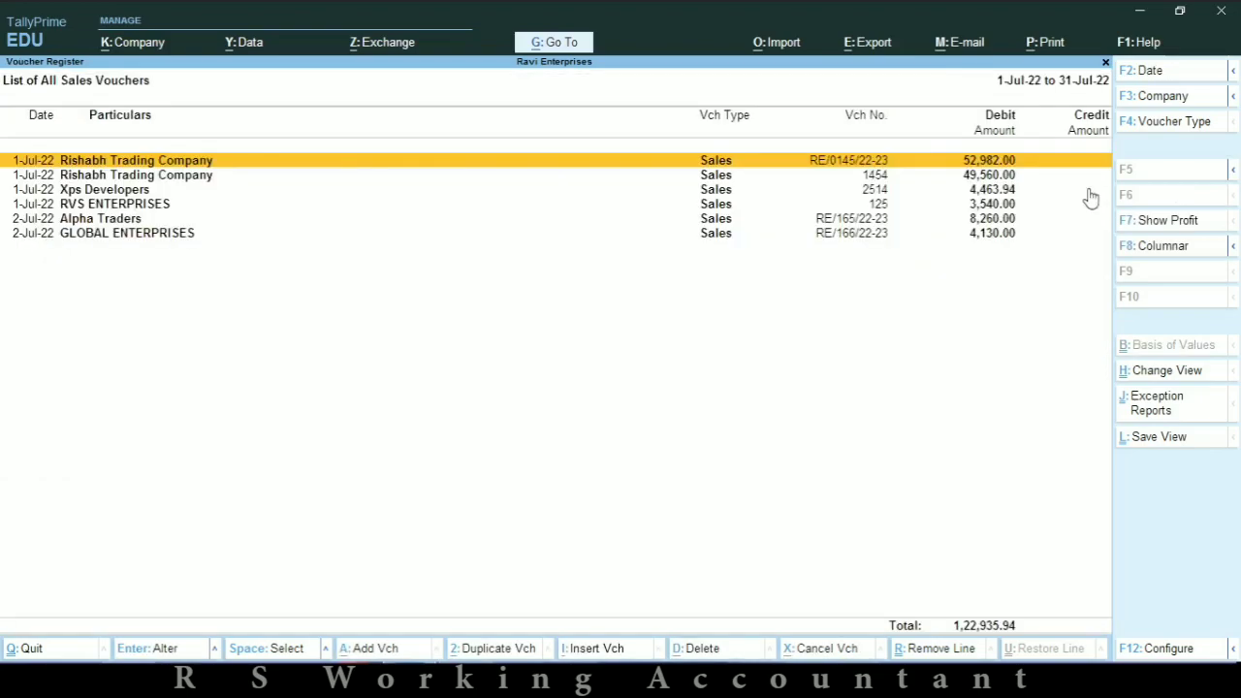
Locate the Alpha Traders sale dated 2-Jul-22 in the sales voucher list and return to the Gateway of Tally
{"action": "key", "text": "Down"}
{"action": "key", "text": "Down"}
{"action": "key", "text": "Down"}
{"action": "key", "text": "Down"}
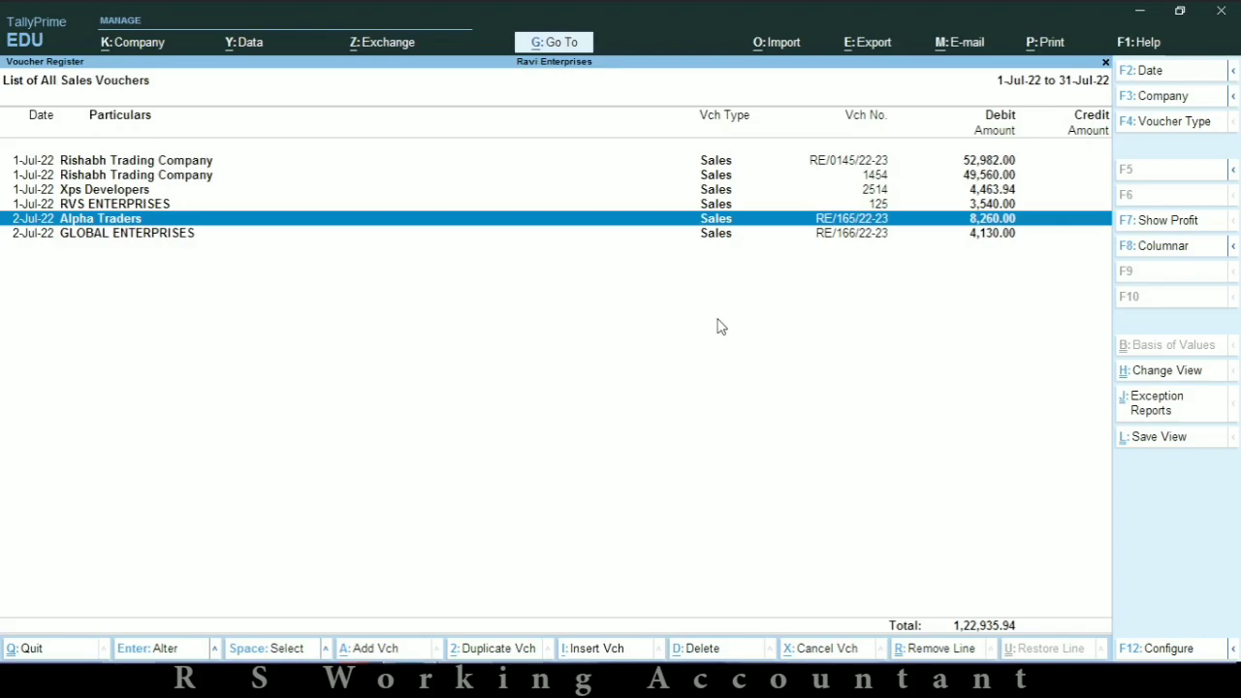
{"action": "key", "text": "Escape"}
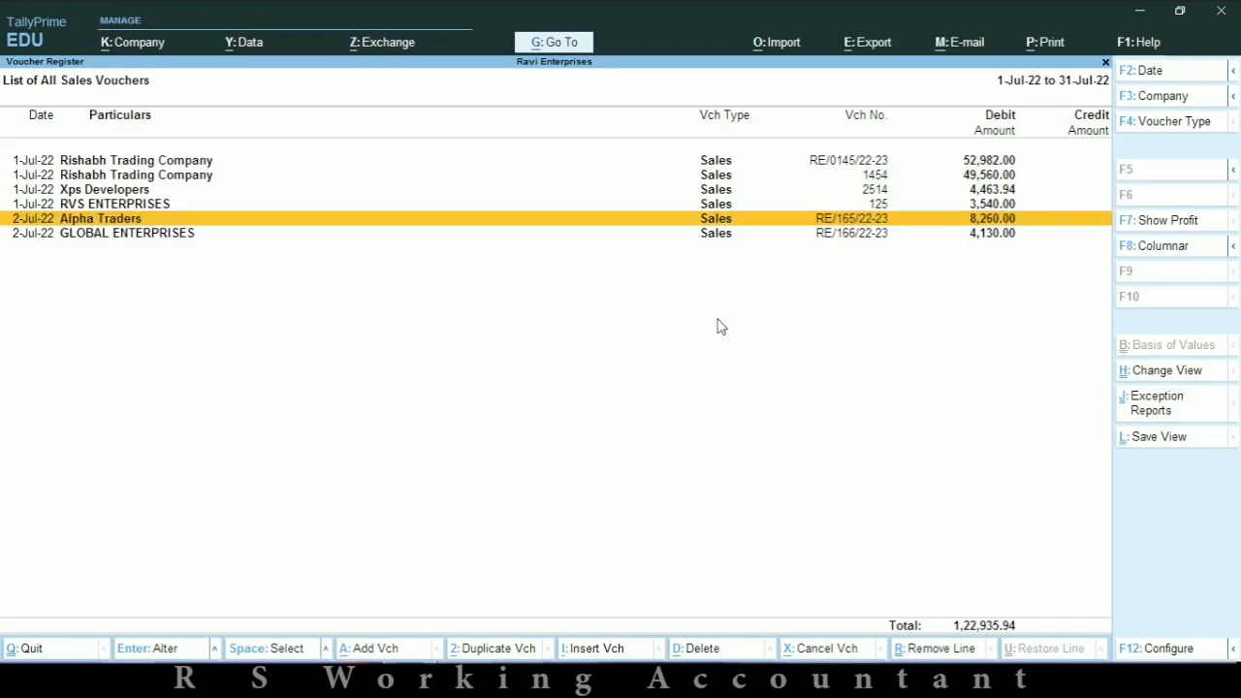
{"action": "key", "text": "Escape"}
{"action": "key", "text": "Escape"}
{"action": "key", "text": "Escape"}
{"action": "key", "text": "Escape"}
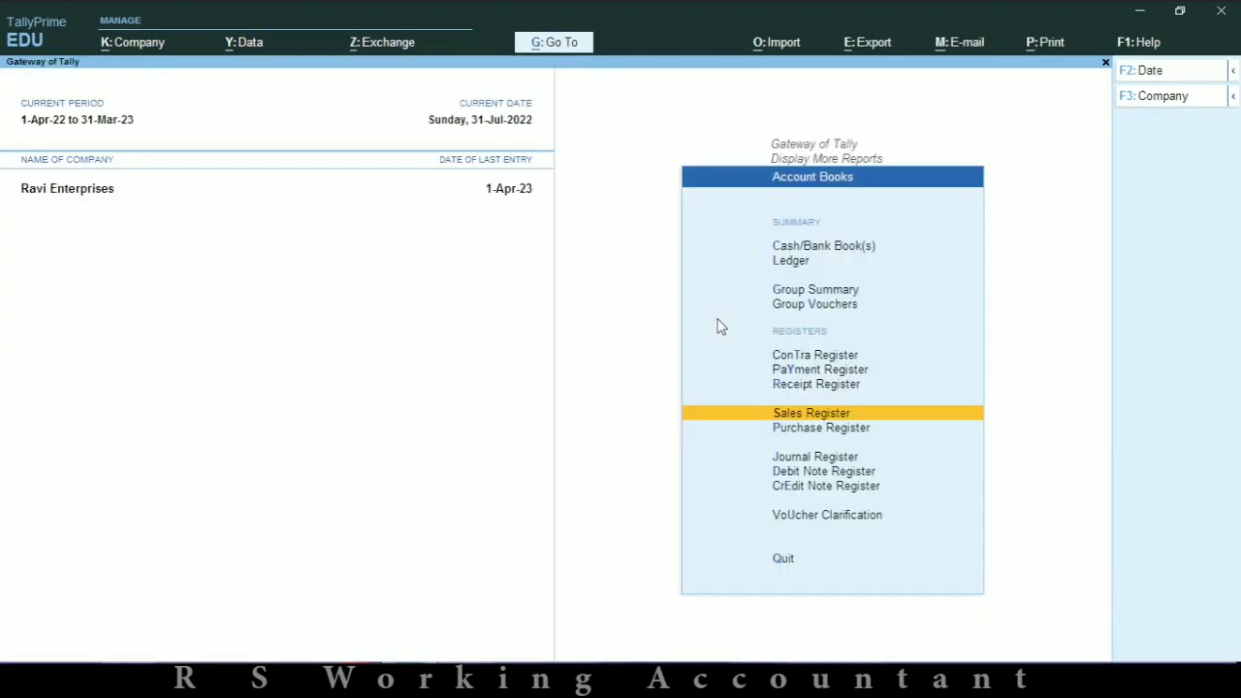
{"action": "key", "text": "n"}
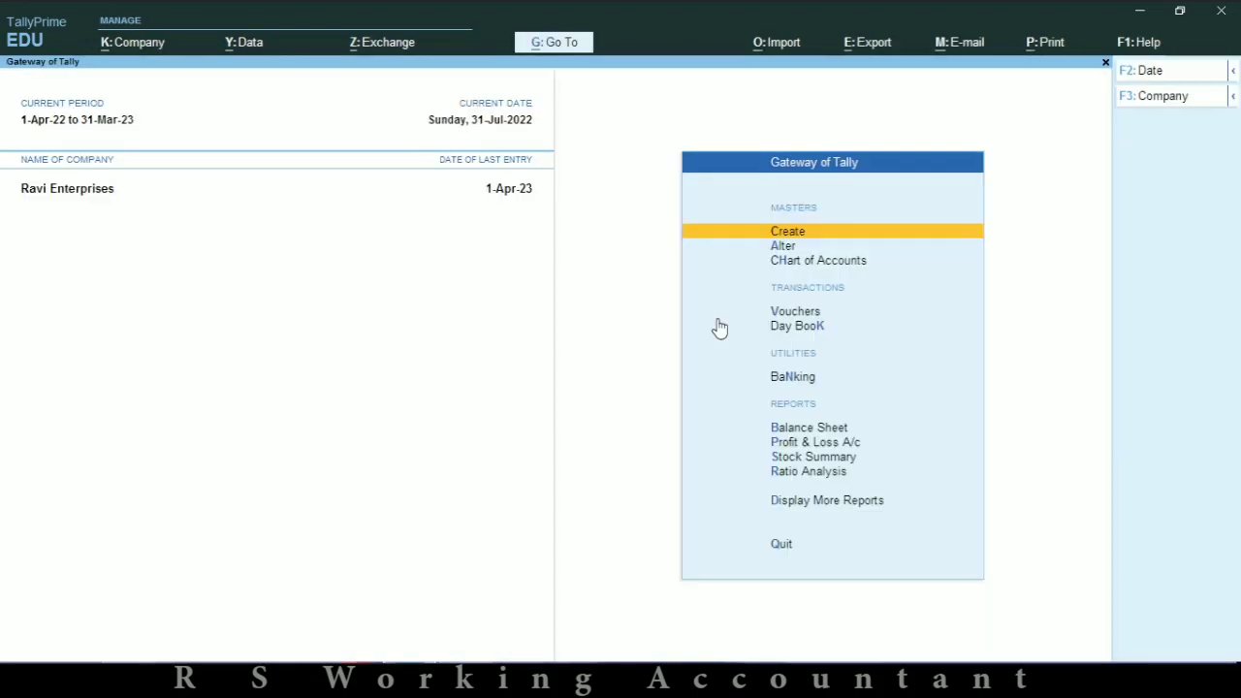
Drill down from the Balance Sheet through Current Assets to the monthly summary of the Alpha Traders ledger
{"action": "key", "text": "b"}
{"action": "key", "text": "Right"}
{"action": "key", "text": "Down"}
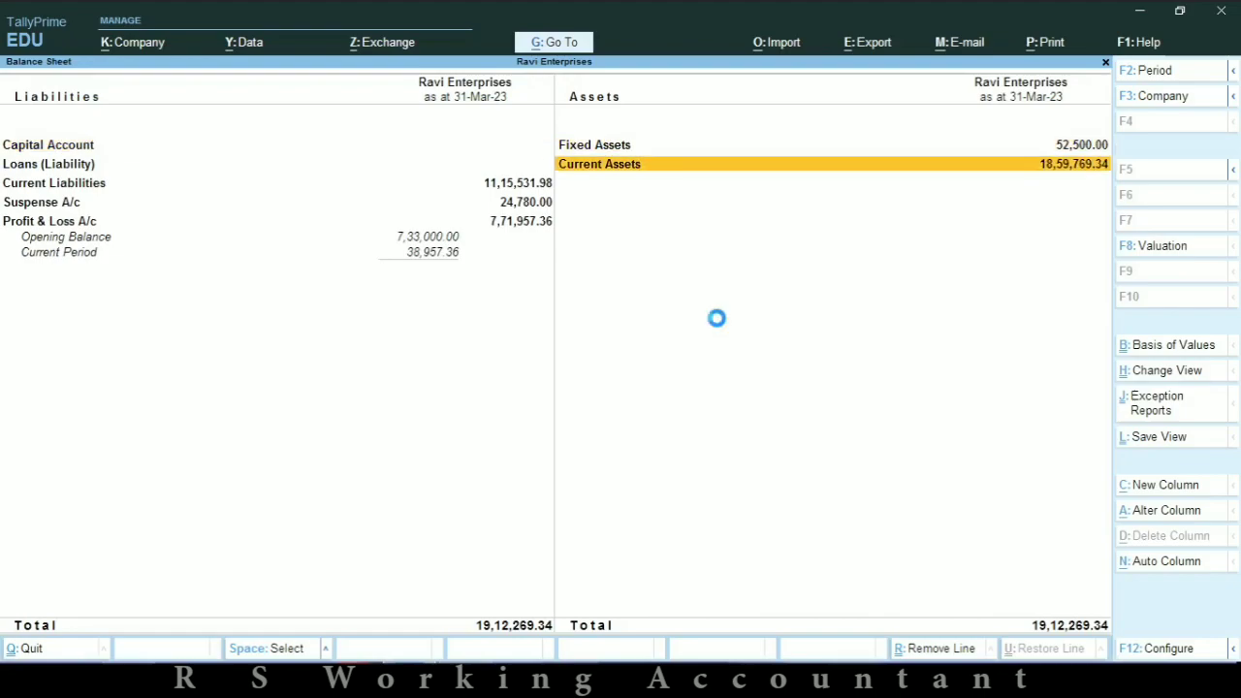
{"action": "key", "text": "Return"}
{"action": "key", "text": "Down"}
{"action": "key", "text": "Down"}
{"action": "key", "text": "Up"}
{"action": "key", "text": "Return"}
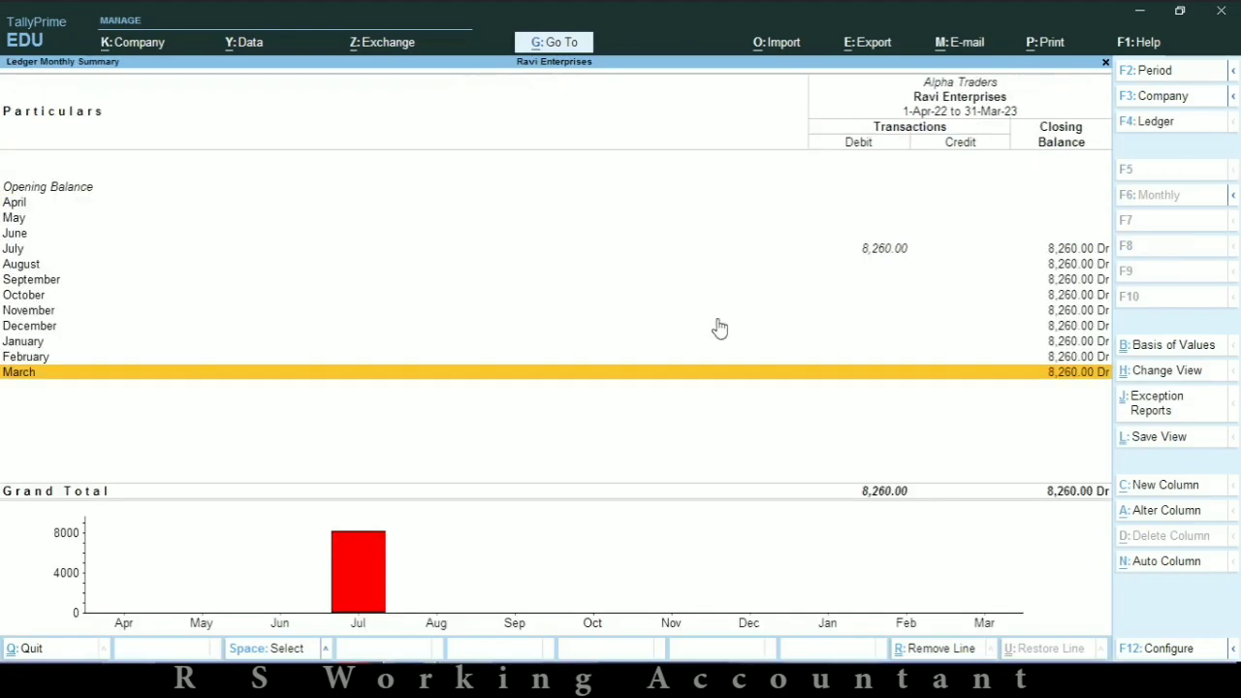
Examine the July vouchers in the Alpha Traders ledger and return to the Gateway of Tally
{"action": "key", "text": "Escape"}
{"action": "key", "text": "Return"}
{"action": "key", "text": "Up"}
{"action": "key", "text": "Up"}
{"action": "key", "text": "Up"}
{"action": "key", "text": "Up"}
{"action": "key", "text": "Up"}
{"action": "key", "text": "Up"}
{"action": "key", "text": "Up"}
{"action": "key", "text": "Up"}
{"action": "key", "text": "Return"}
{"action": "key", "text": "Escape"}
{"action": "key", "text": "Escape"}
{"action": "key", "text": "Escape"}
{"action": "key", "text": "Escape"}
{"action": "key", "text": "Escape"}
Open the Suspense A/c ledger vouchers and bring up receipt voucher 57 for alteration
{"action": "key", "text": "Up"}
{"action": "key", "text": "Up"}
{"action": "key", "text": "Up"}
{"action": "key", "text": "Up"}
{"action": "key", "text": "Up"}
{"action": "key", "text": "Up"}
{"action": "type", "text": "dalSUS"}
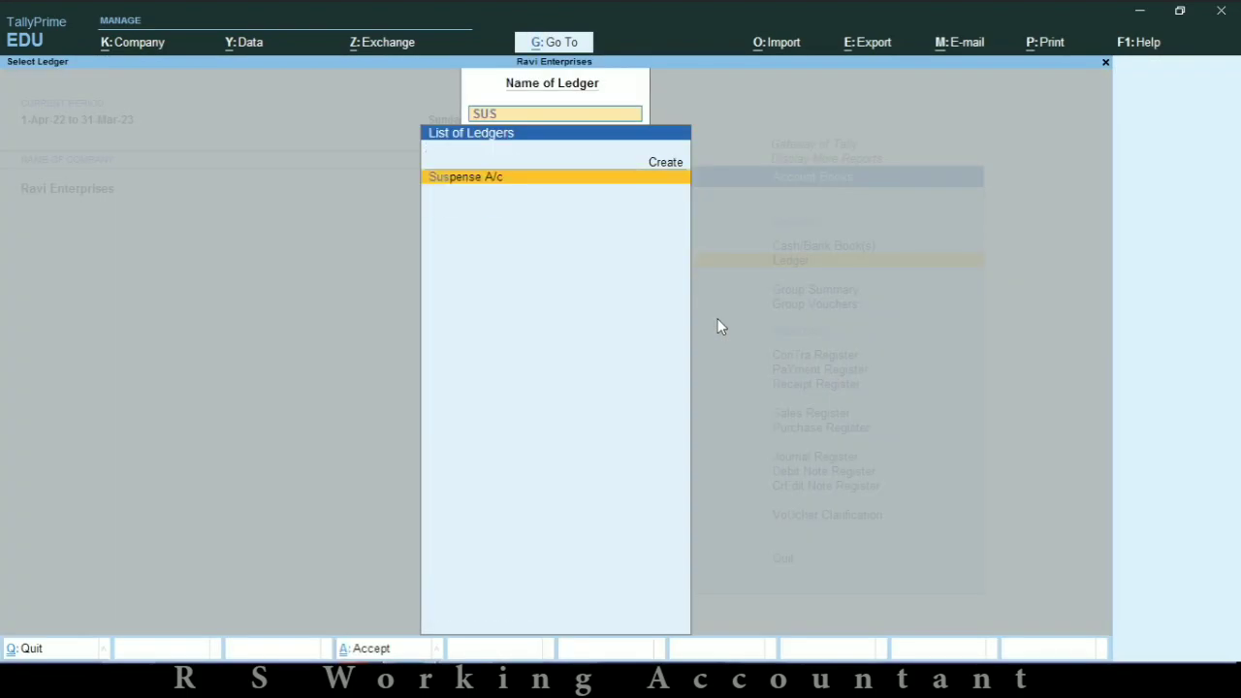
{"action": "key", "text": "Return"}
{"action": "key", "text": "Return"}
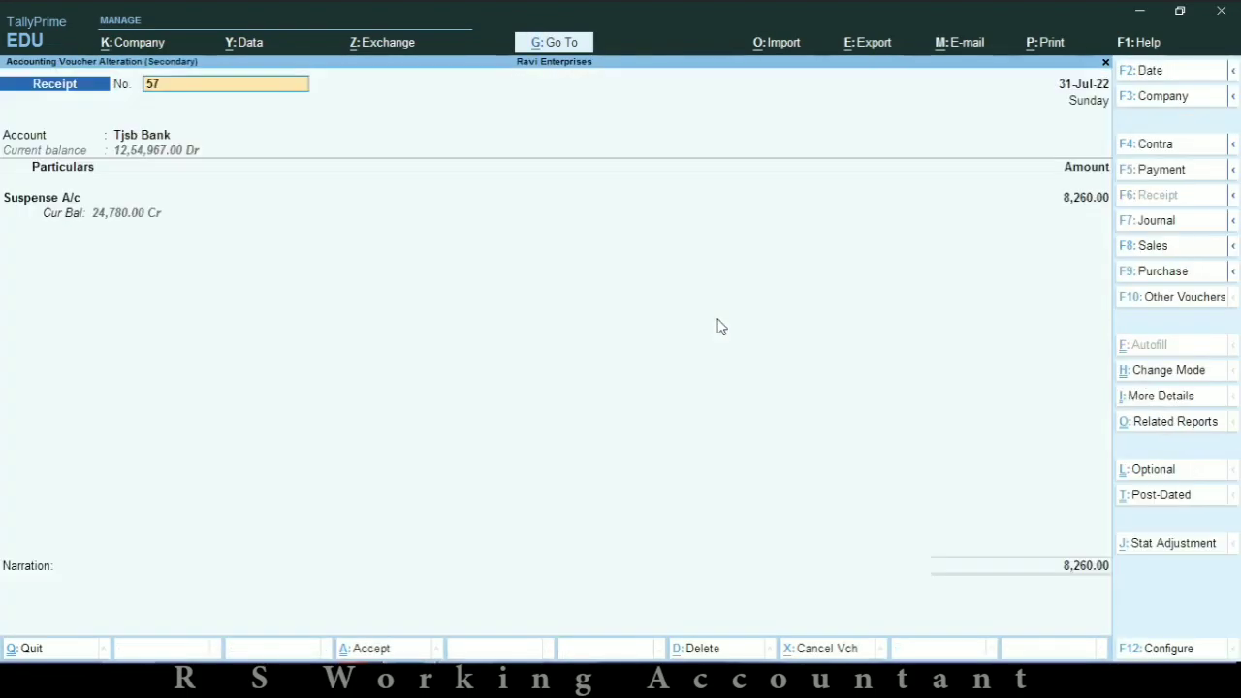
Replace Suspense A/c with Alpha Traders in receipt voucher 57 and allocate 8,260.00 Cr On Account in the bill-wise details
{"action": "key", "text": "Return"}
{"action": "key", "text": "Return"}
{"action": "key", "text": "Return"}
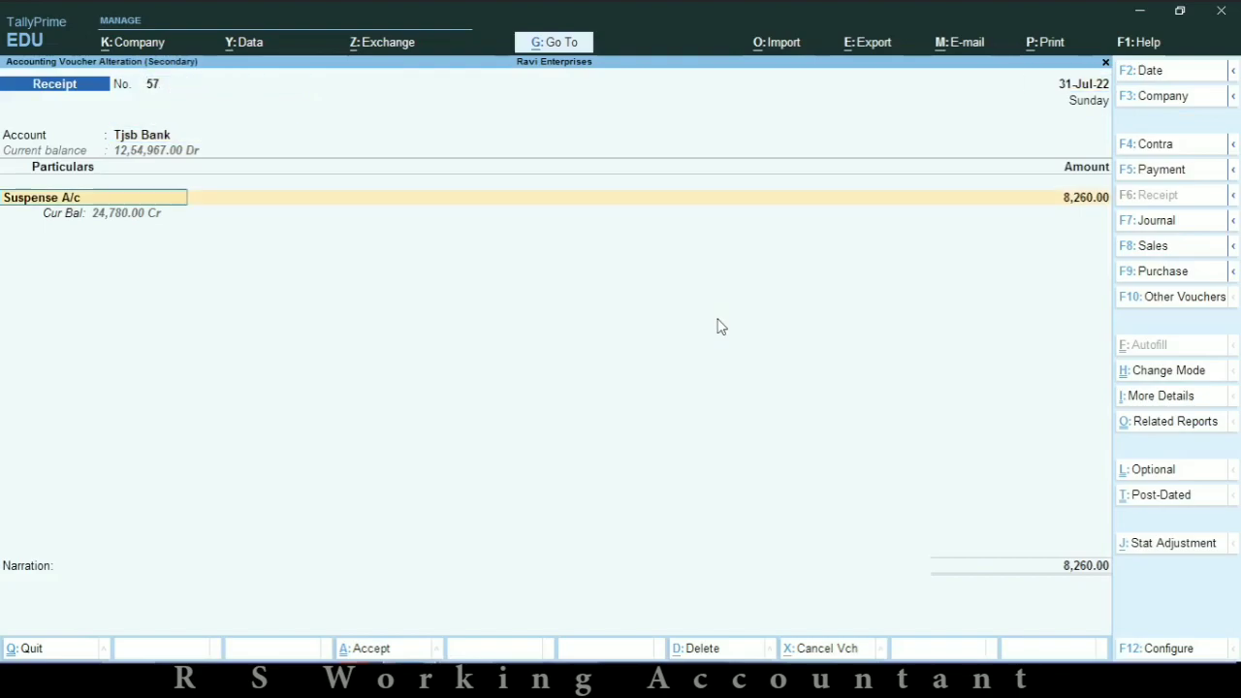
{"action": "type", "text": "ALPH"}
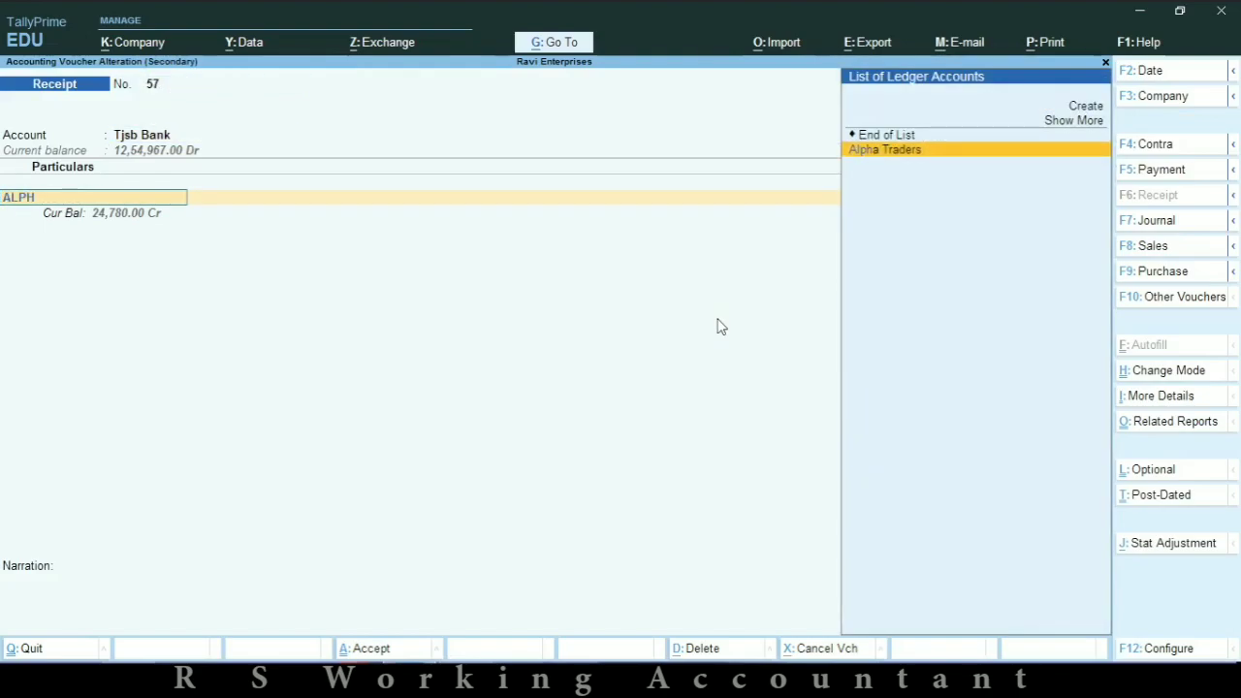
{"action": "key", "text": "Return"}
{"action": "key", "text": "Return"}
{"action": "key", "text": "Return"}
{"action": "key", "text": "Return"}
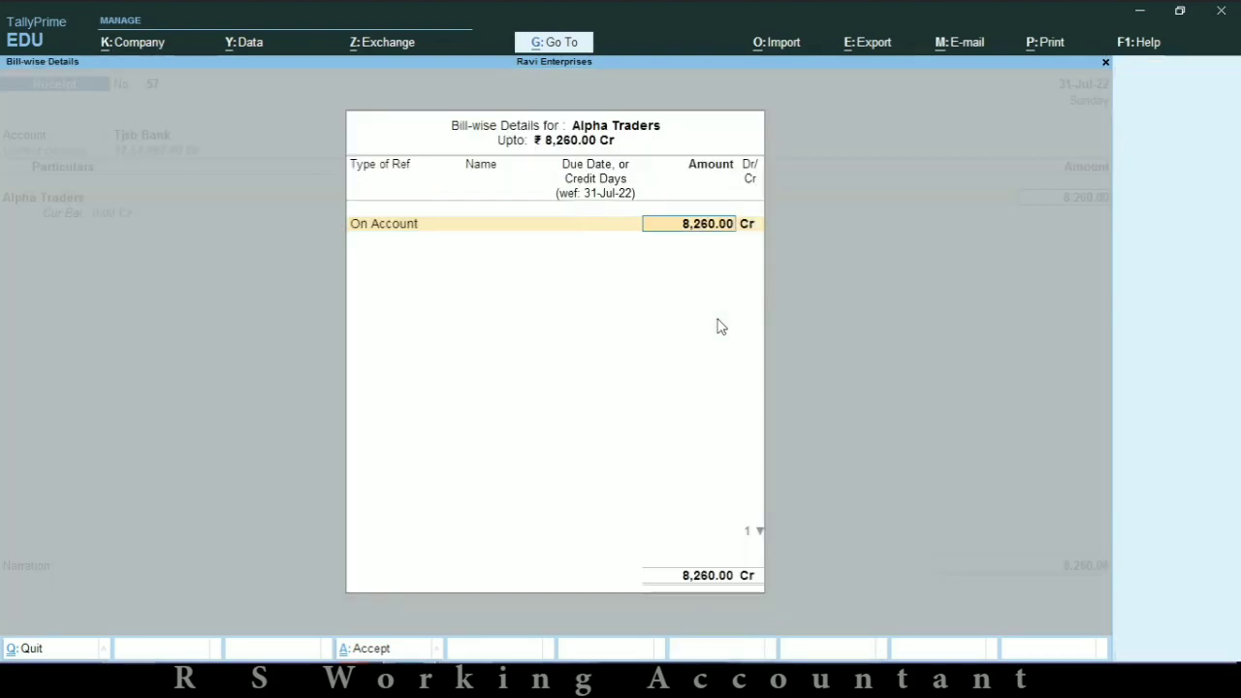
{"action": "key", "text": "Return"}
{"action": "key", "text": "Return"}
Accept the Cheque/DD bank allocation for Tjsb Bank without instrument details, save the altered receipt, and leave the Suspense A/c ledger
{"action": "key", "text": "Return"}
{"action": "key", "text": "Return"}
{"action": "key", "text": "Return"}
{"action": "key", "text": "Return"}
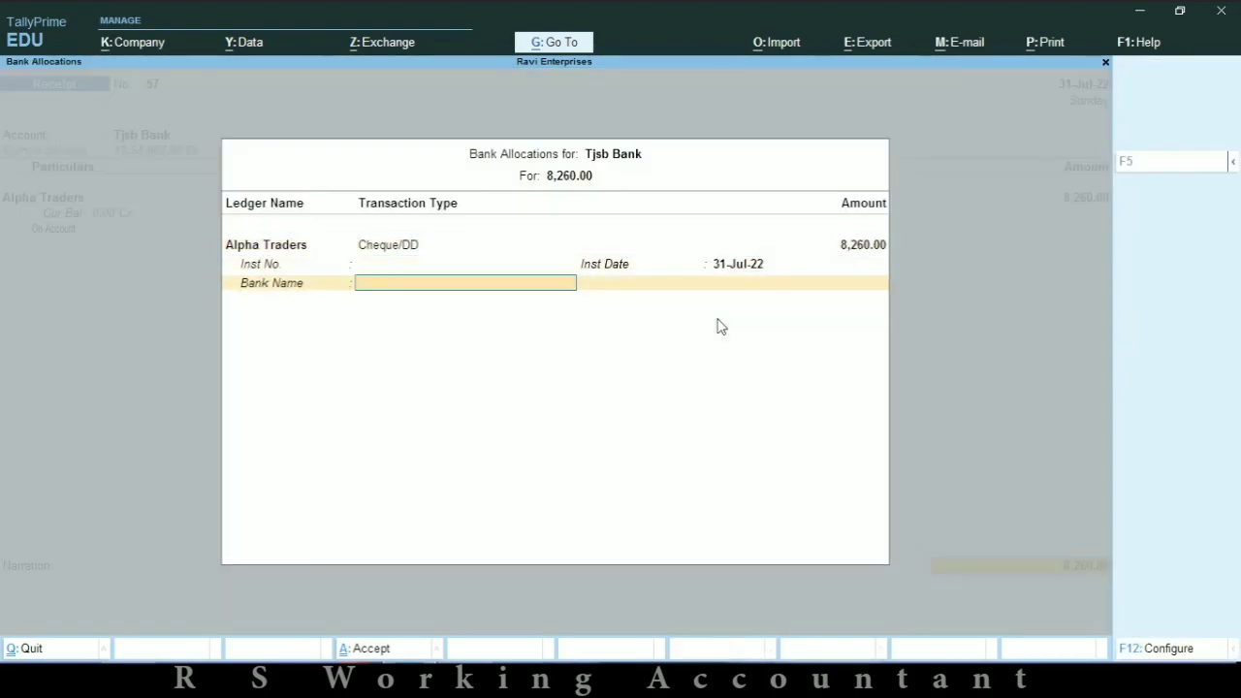
{"action": "key", "text": "Return"}
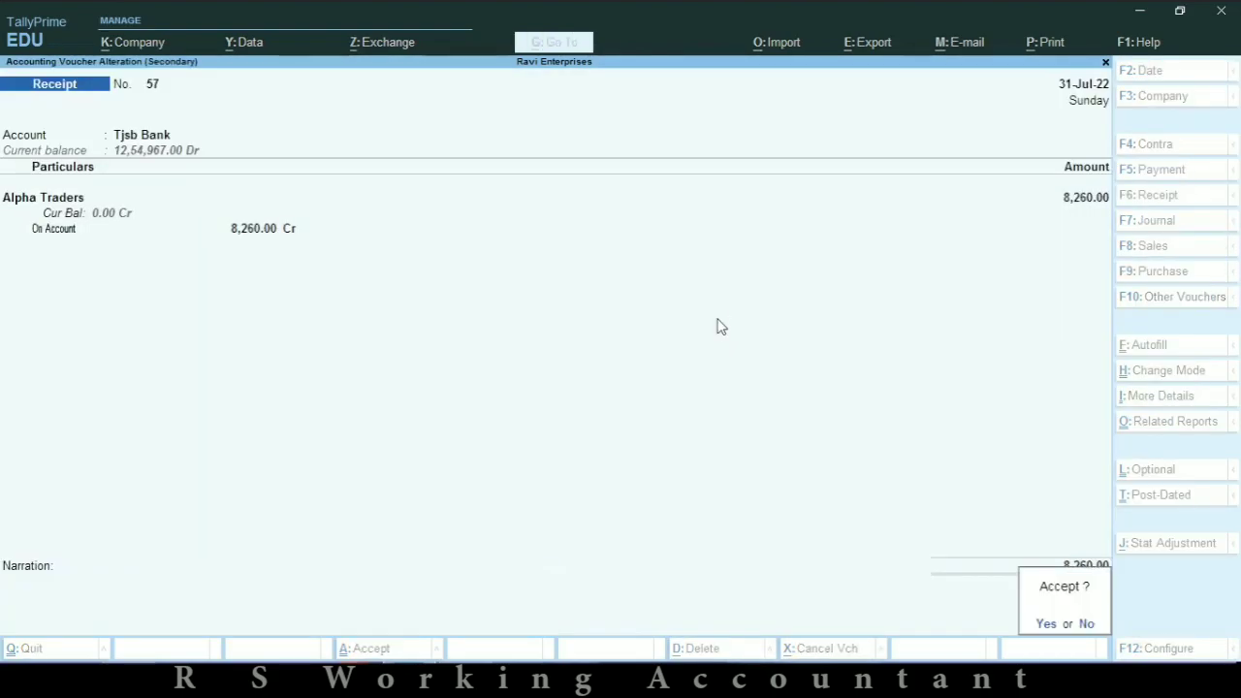
{"action": "key", "text": "Return"}
{"action": "key", "text": "Escape"}
{"action": "key", "text": "Escape"}
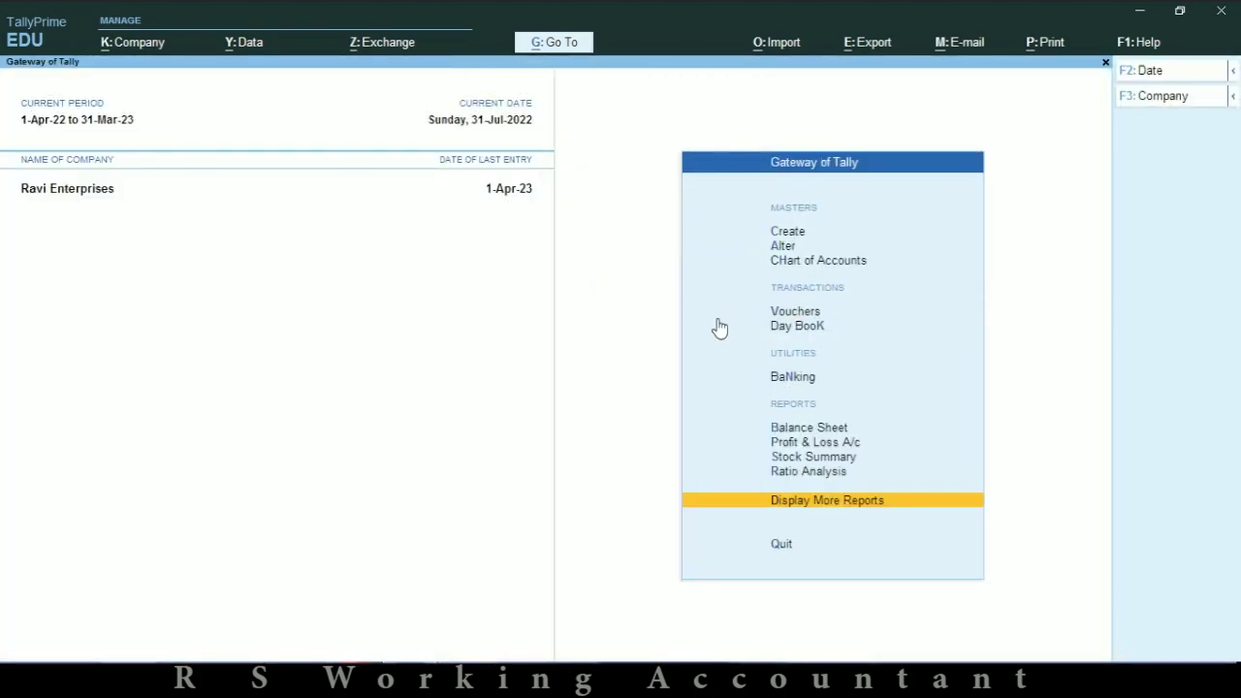
Review the Alpha Traders ledger vouchers to check the sale against the receipt, and return to the Gateway of Tally
{"action": "key", "text": "Escape"}
{"action": "key", "text": "Escape"}
{"action": "type", "text": "dal"}
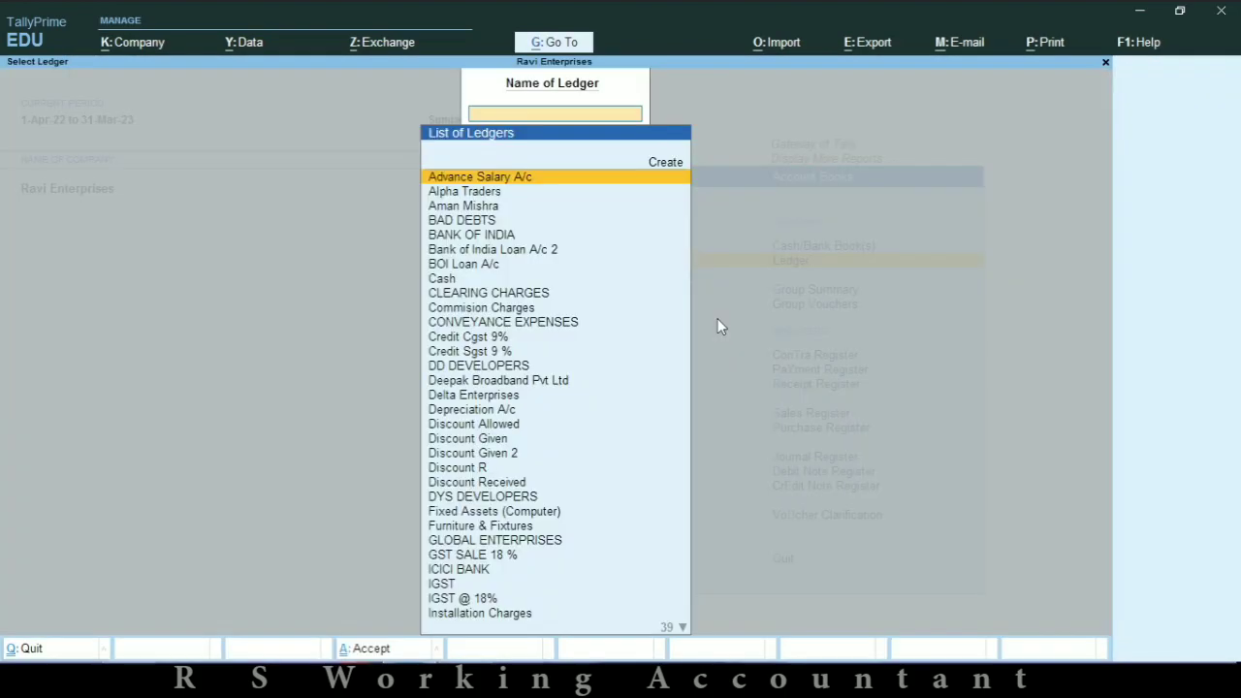
{"action": "type", "text": "ALP"}
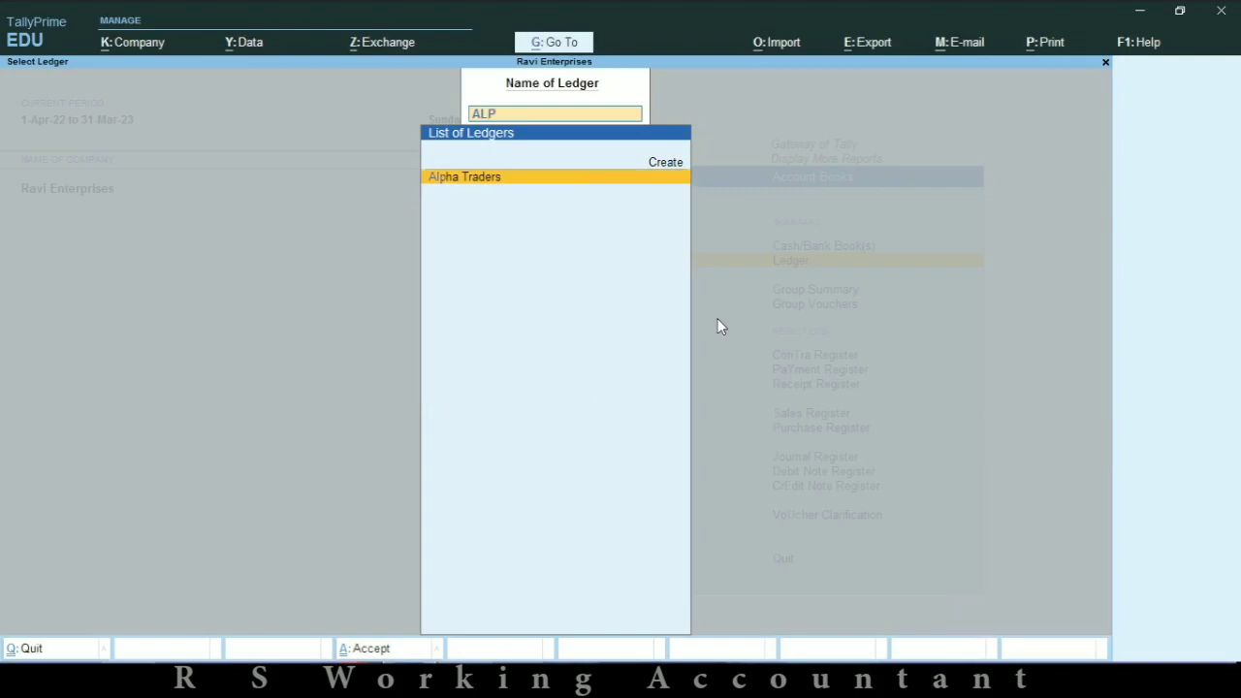
{"action": "key", "text": "Return"}
{"action": "key", "text": "Down"}
{"action": "key", "text": "Up"}
{"action": "key", "text": "Down"}
{"action": "key", "text": "Up"}
{"action": "key", "text": "Escape"}
{"action": "key", "text": "Escape"}
{"action": "key", "text": "Escape"}
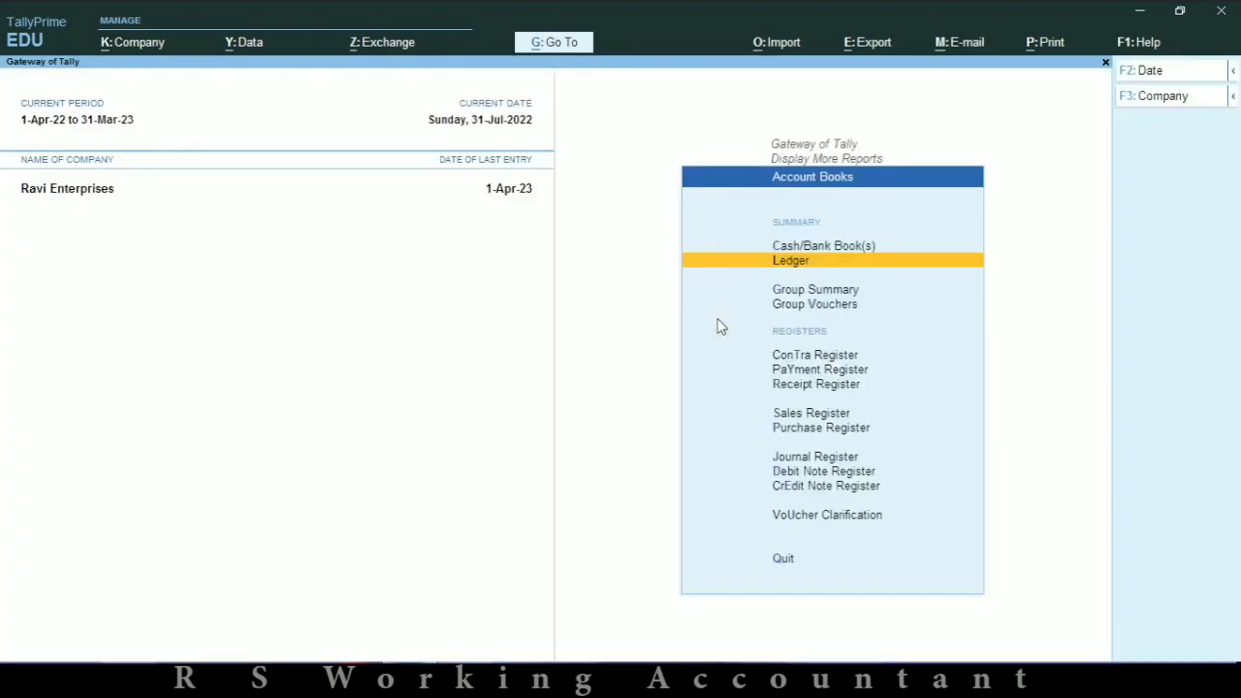
{"action": "key", "text": "Escape"}
{"action": "key", "text": "Escape"}
Check the Suspense A/c ledger for remaining unidentified receipts and return to the Gateway of Tally
{"action": "type", "text": "da"}
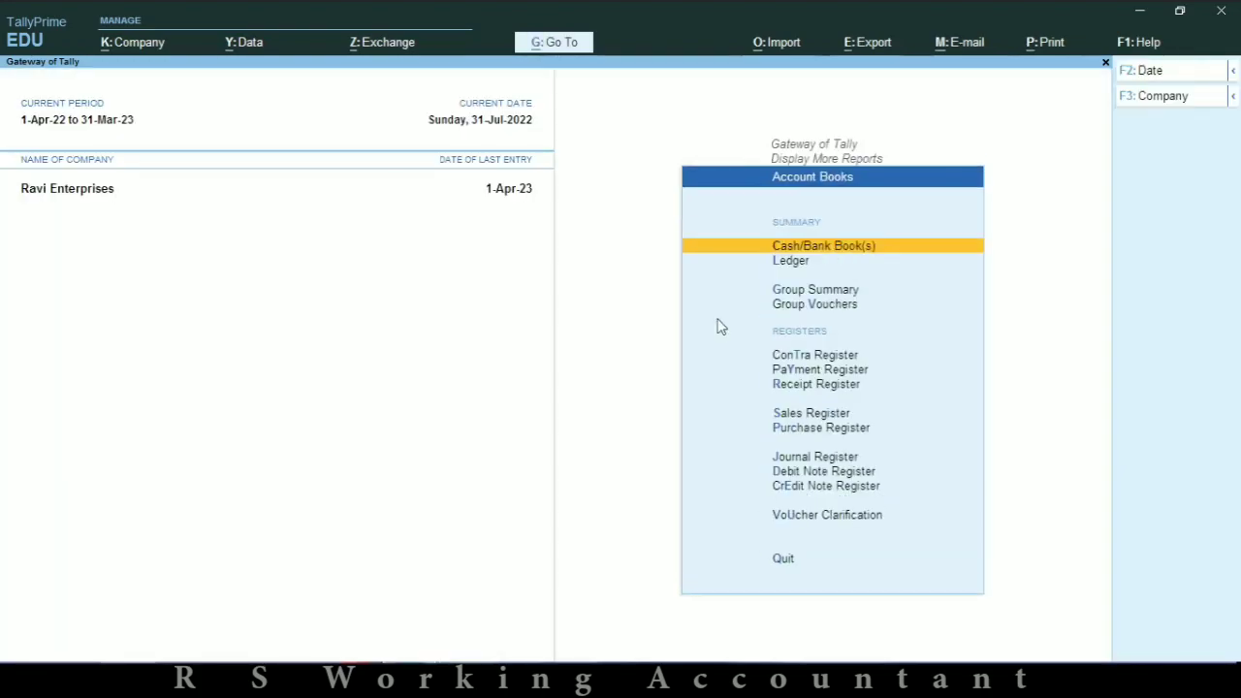
{"action": "type", "text": "lSUS"}
{"action": "key", "text": "Return"}
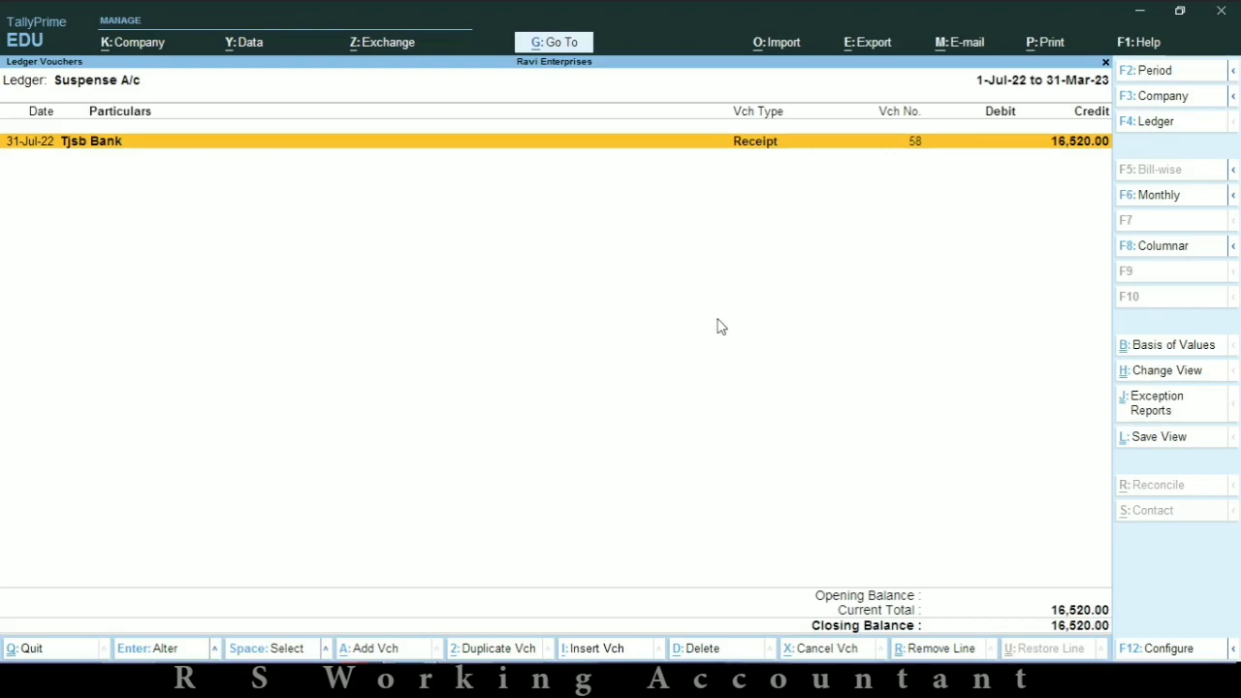
{"action": "key", "text": "Escape"}
{"action": "key", "text": "Escape"}
{"action": "key", "text": "Escape"}
{"action": "key", "text": "Escape"}
{"action": "key", "text": "Escape"}
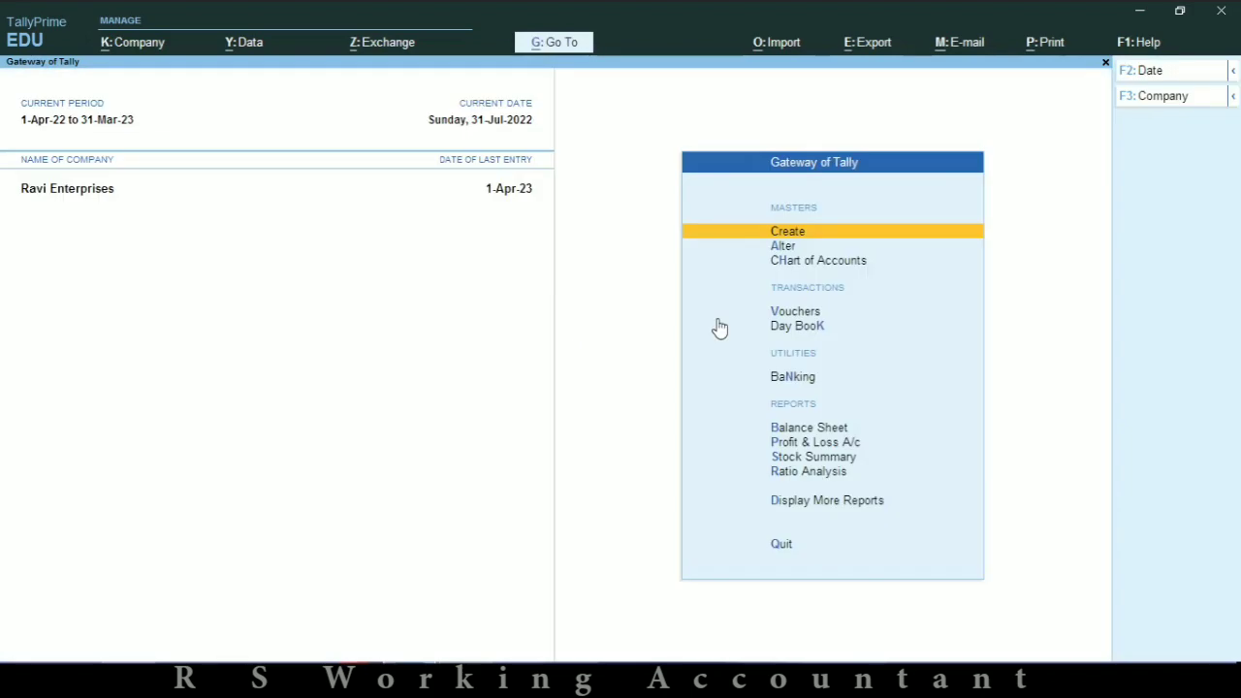
Drill down from the Balance Sheet through Current Assets to the Sundry Debtors group summary
{"action": "key", "text": "b"}
{"action": "key", "text": "Right"}
{"action": "key", "text": "Down"}
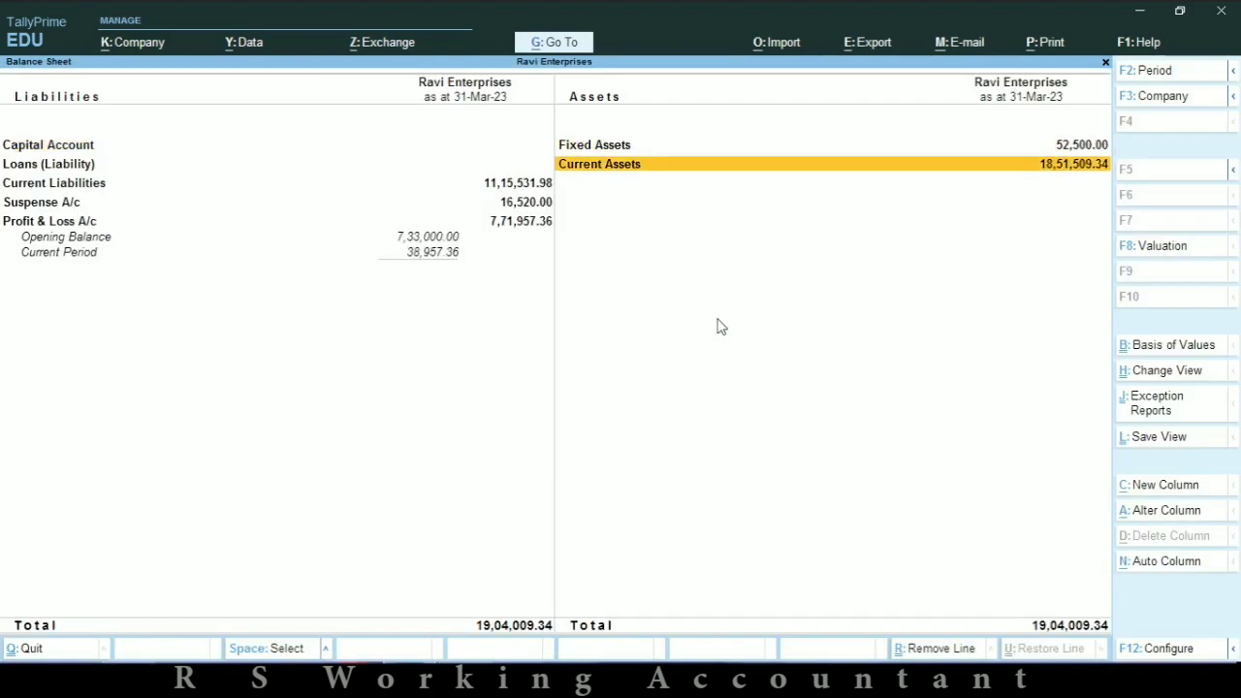
{"action": "key", "text": "Return"}
{"action": "key", "text": "Down"}
{"action": "key", "text": "Down"}
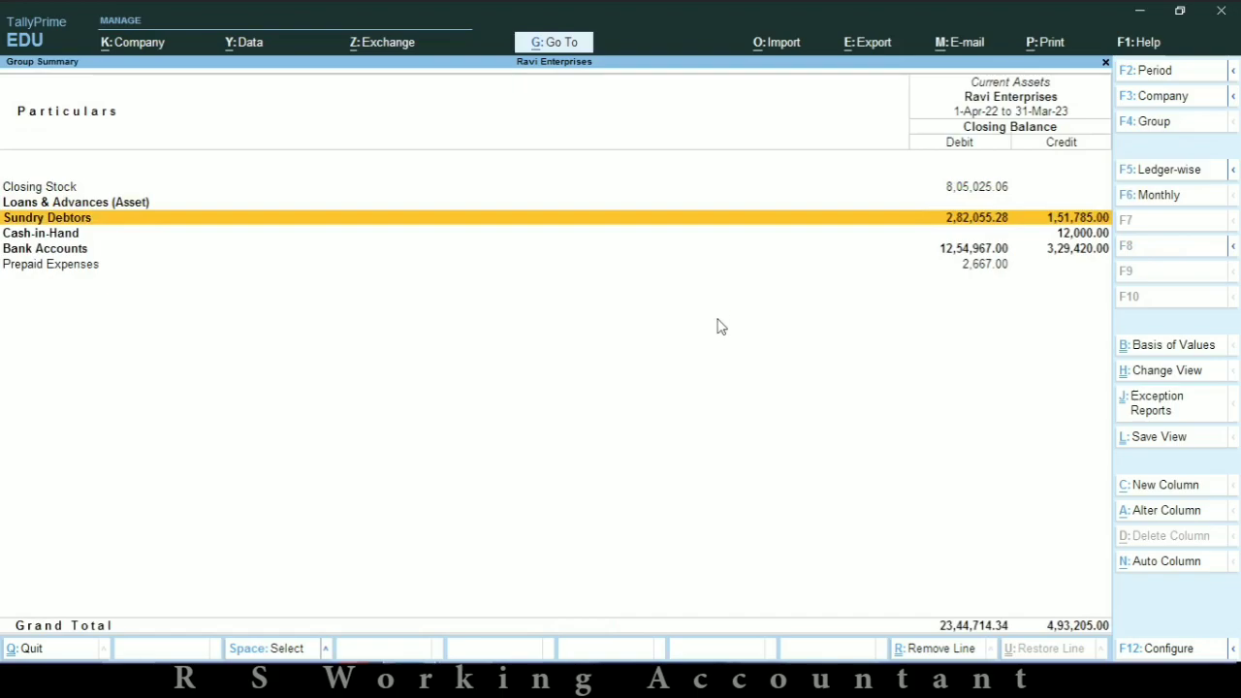
{"action": "key", "text": "Return"}
Examine the customers' closing balances in the Sundry Debtors group and return to the Gateway of Tally
{"action": "key", "text": "Down"}
{"action": "key", "text": "Down"}
{"action": "key", "text": "Down"}
{"action": "key", "text": "Down"}
{"action": "key", "text": "Down"}
{"action": "key", "text": "Down"}
{"action": "key", "text": "Down"}
{"action": "key", "text": "Up"}
{"action": "key", "text": "Up"}
{"action": "key", "text": "Up"}
{"action": "key", "text": "Up"}
{"action": "key", "text": "Up"}
{"action": "key", "text": "Up"}
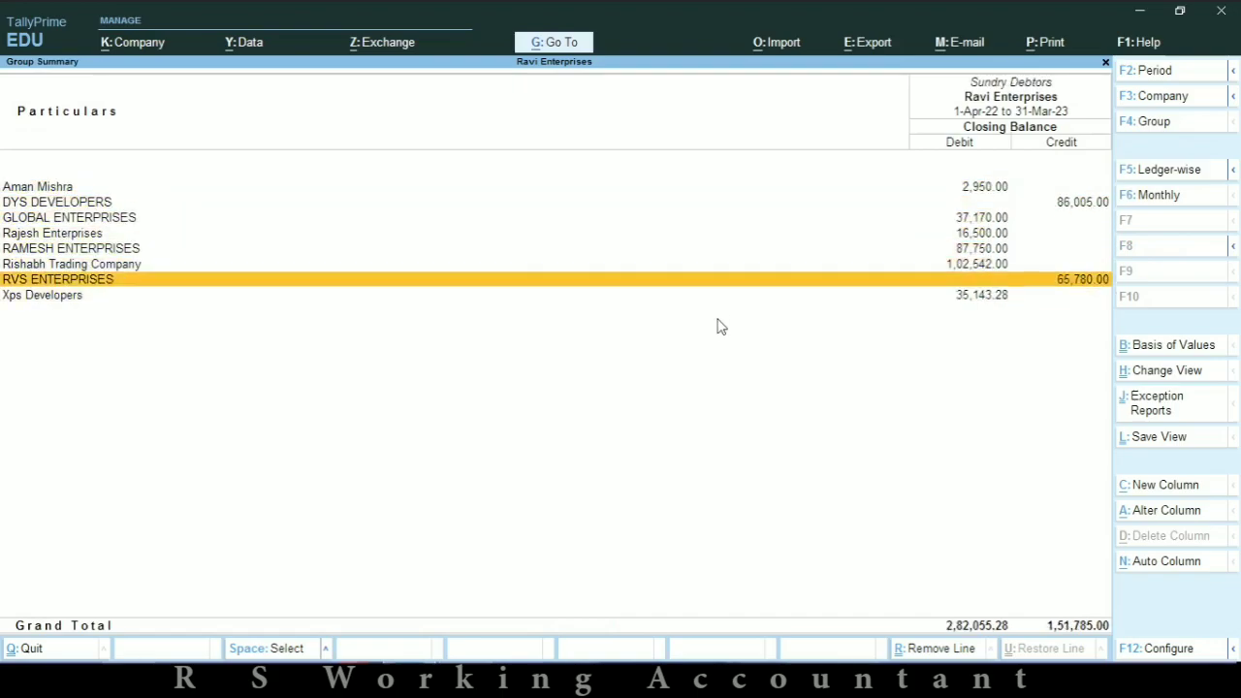
{"action": "key", "text": "Up"}
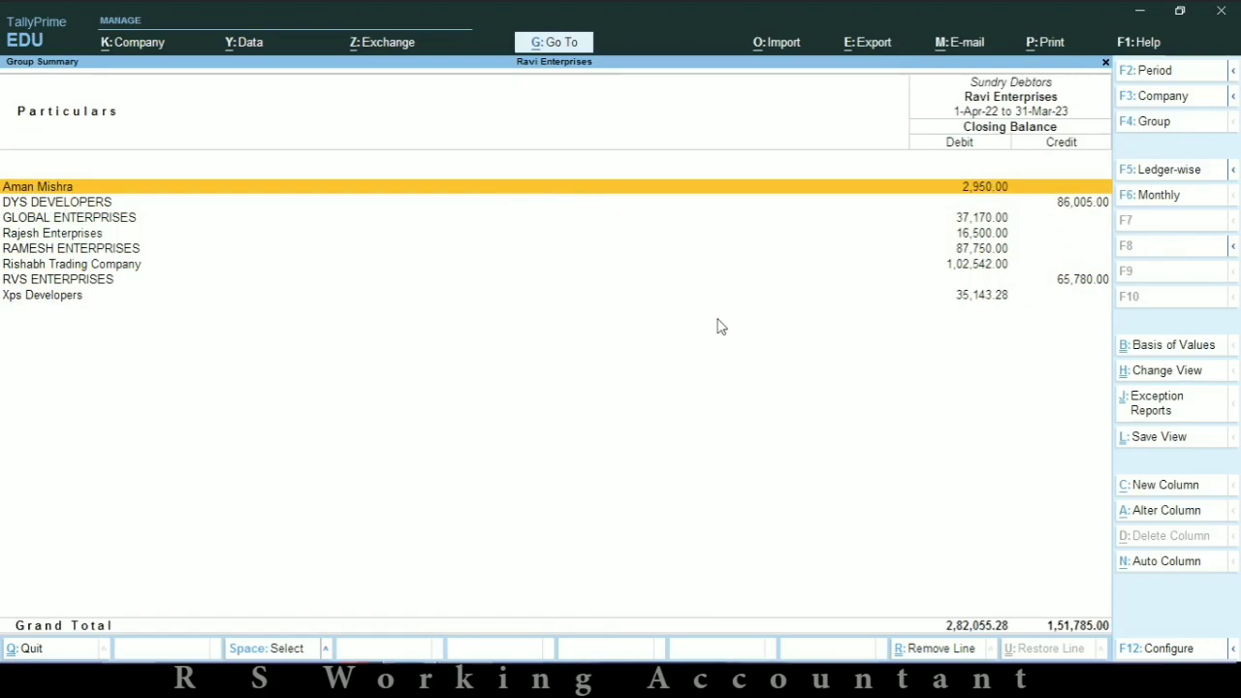
{"action": "key", "text": "Escape"}
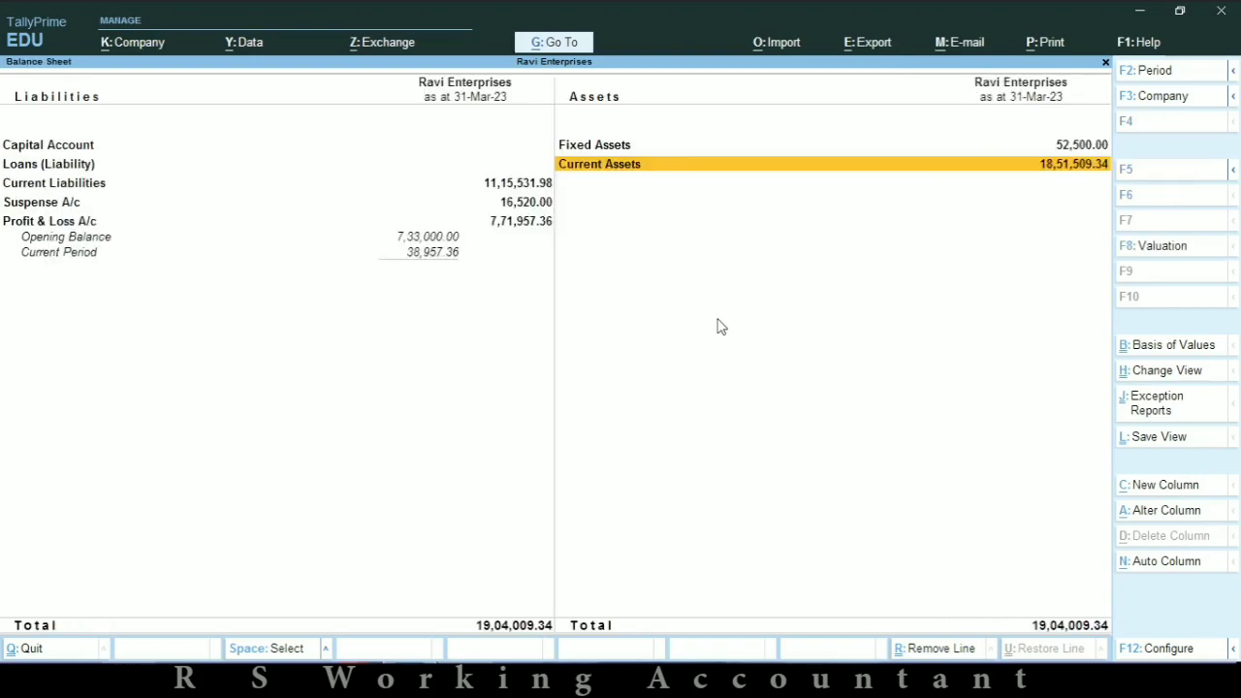
{"action": "key", "text": "Escape"}
{"action": "key", "text": "Escape"}
{"action": "key", "text": "Escape"}
Review the Suspense A/c ledger vouchers with the period starting on 1-Apr-22, and return to the Gateway of Tally
{"action": "type", "text": "d"}
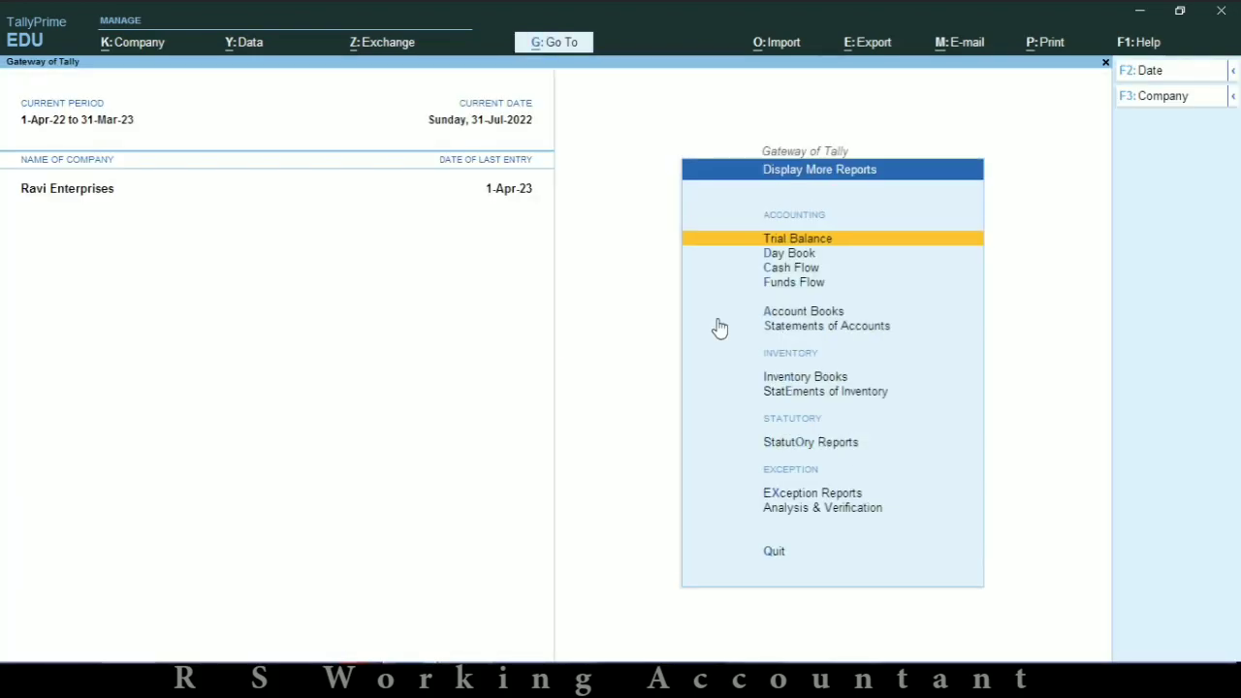
{"action": "type", "text": "alSUS"}
{"action": "key", "text": "Return"}
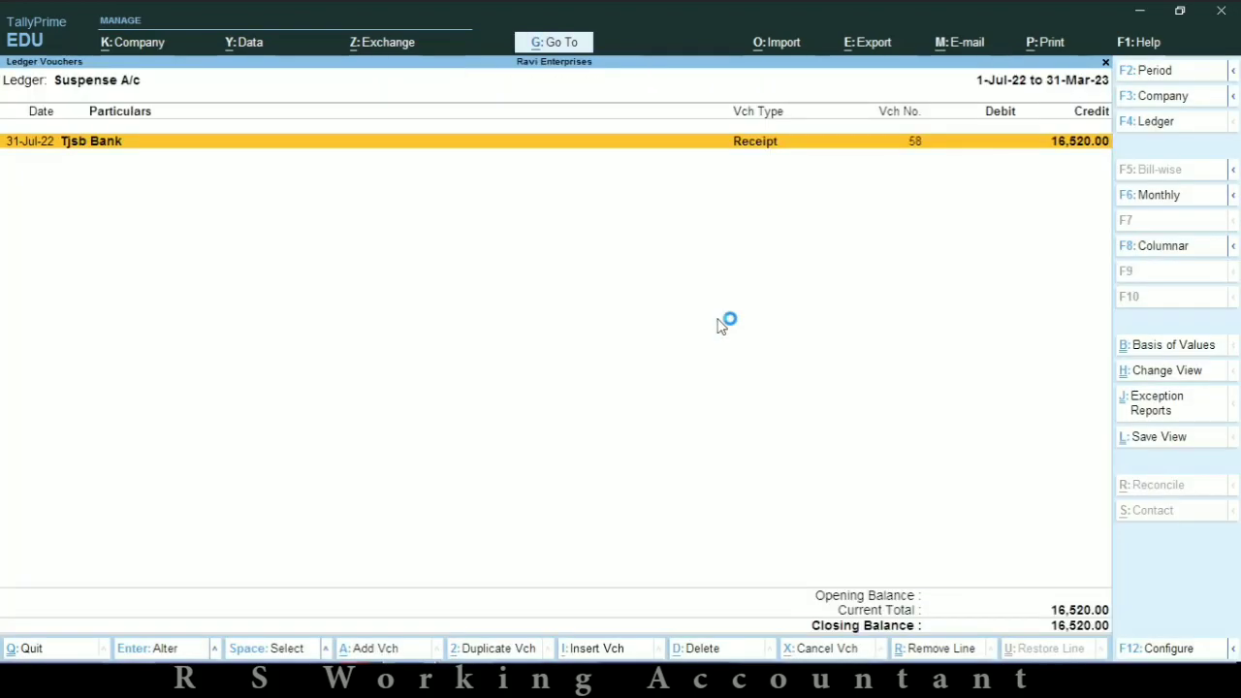
{"action": "key", "text": "F2"}
{"action": "type", "text": "1-4"}
{"action": "key", "text": "Return"}
{"action": "key", "text": "Return"}
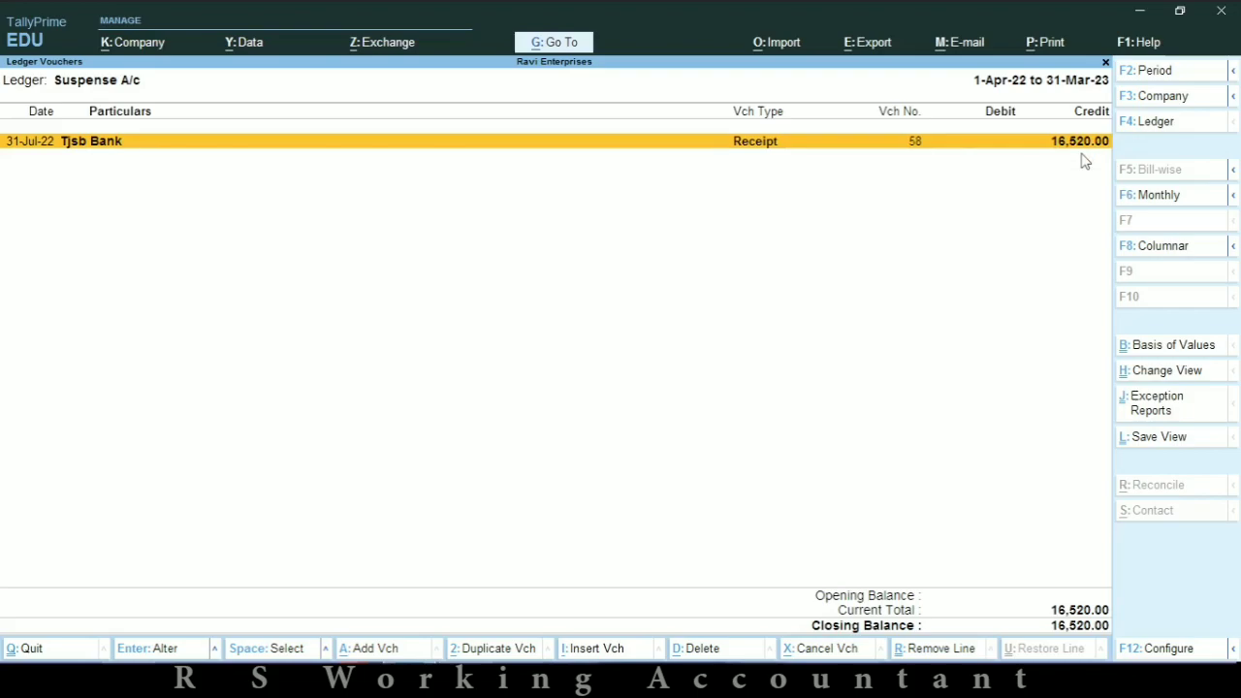
{"action": "key", "text": "Escape"}
{"action": "key", "text": "Escape"}
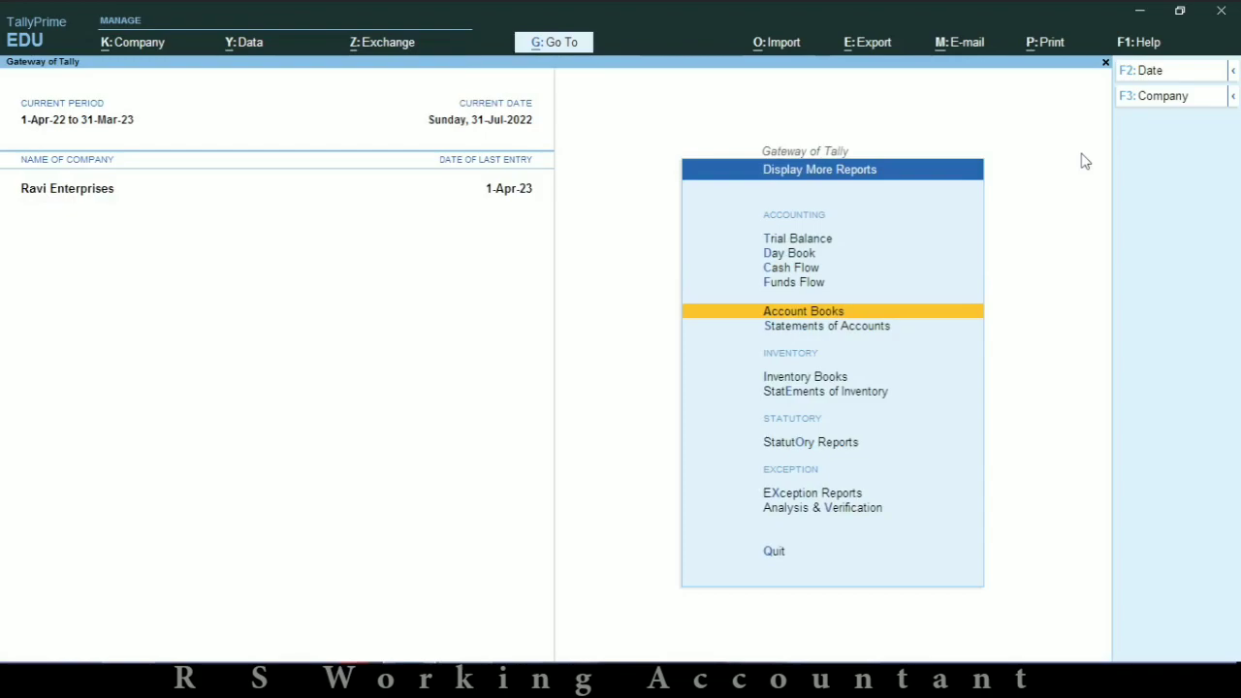
{"action": "key", "text": "Escape"}
{"action": "key", "text": "Escape"}
{"action": "key", "text": "Escape"}
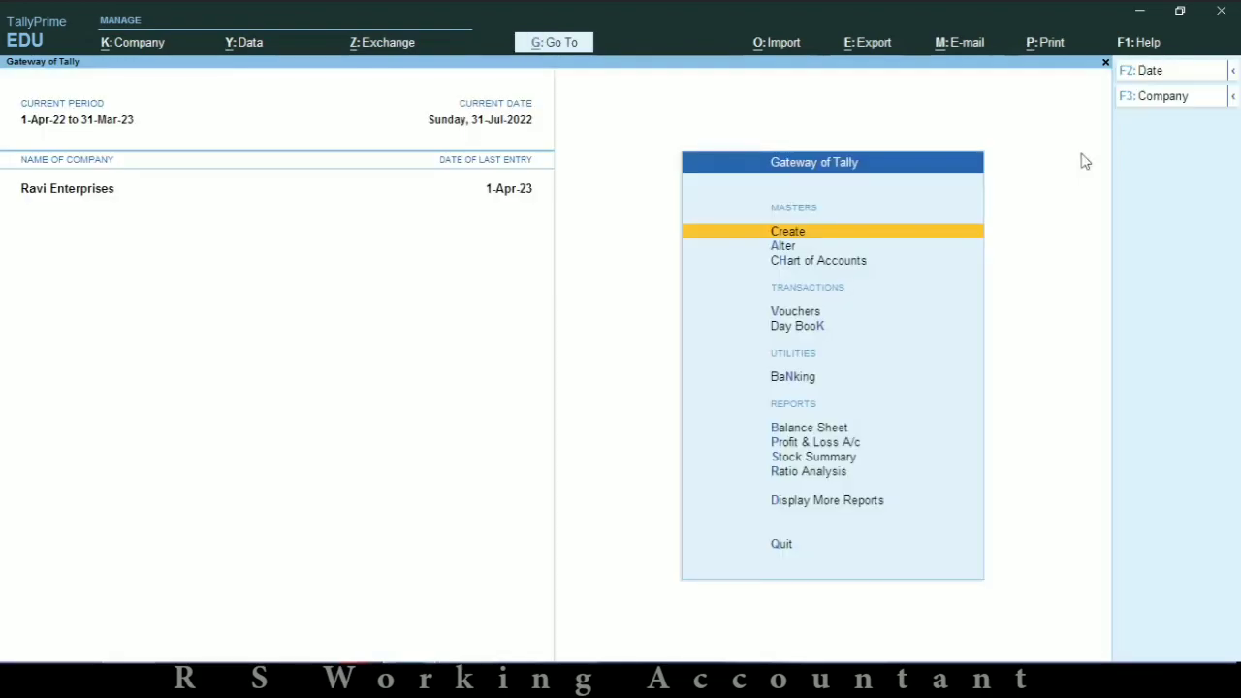
Open the Balance Sheet and set its period from 1-4-2022 to 31-7-2022
{"action": "key", "text": "b"}
{"action": "key", "text": "Right"}
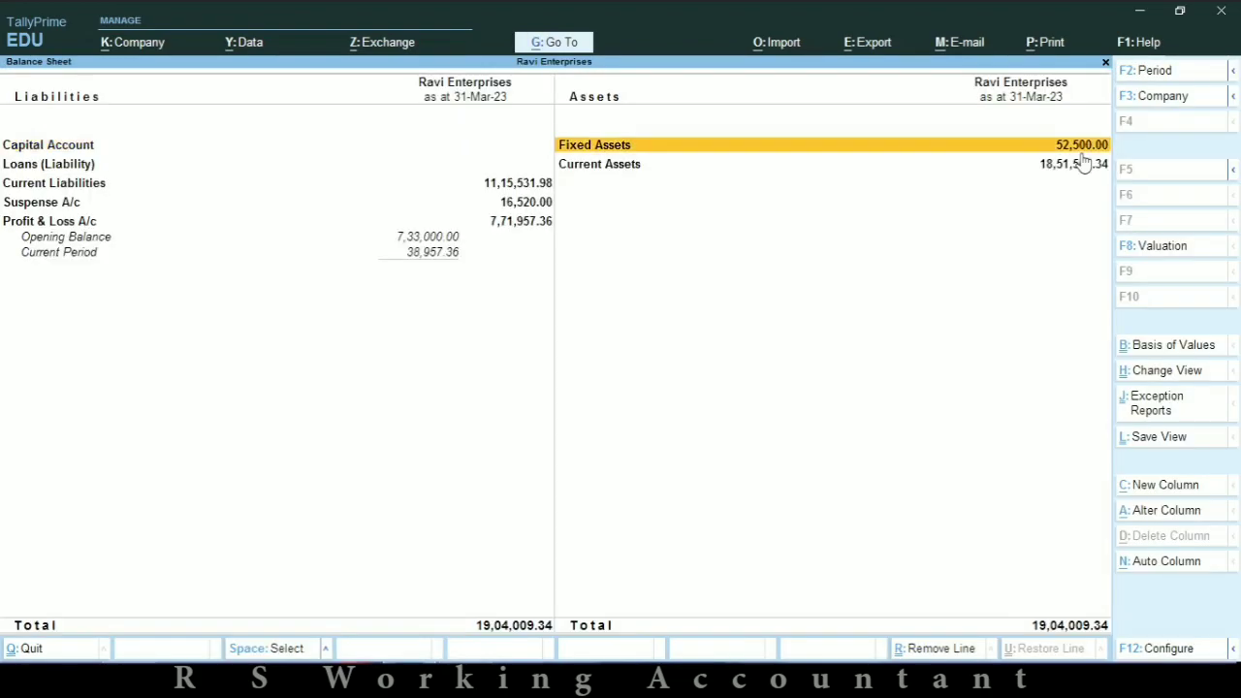
{"action": "key", "text": "F2"}
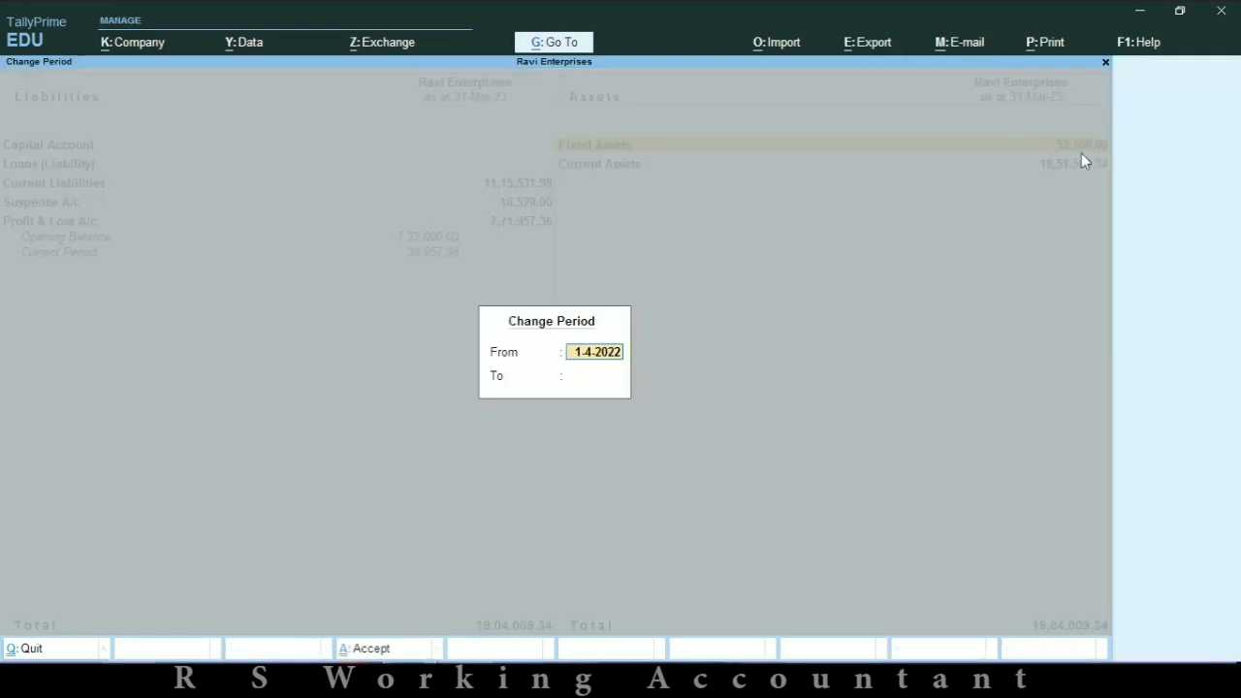
{"action": "key", "text": "Return"}
{"action": "type", "text": "31/7/2022"}
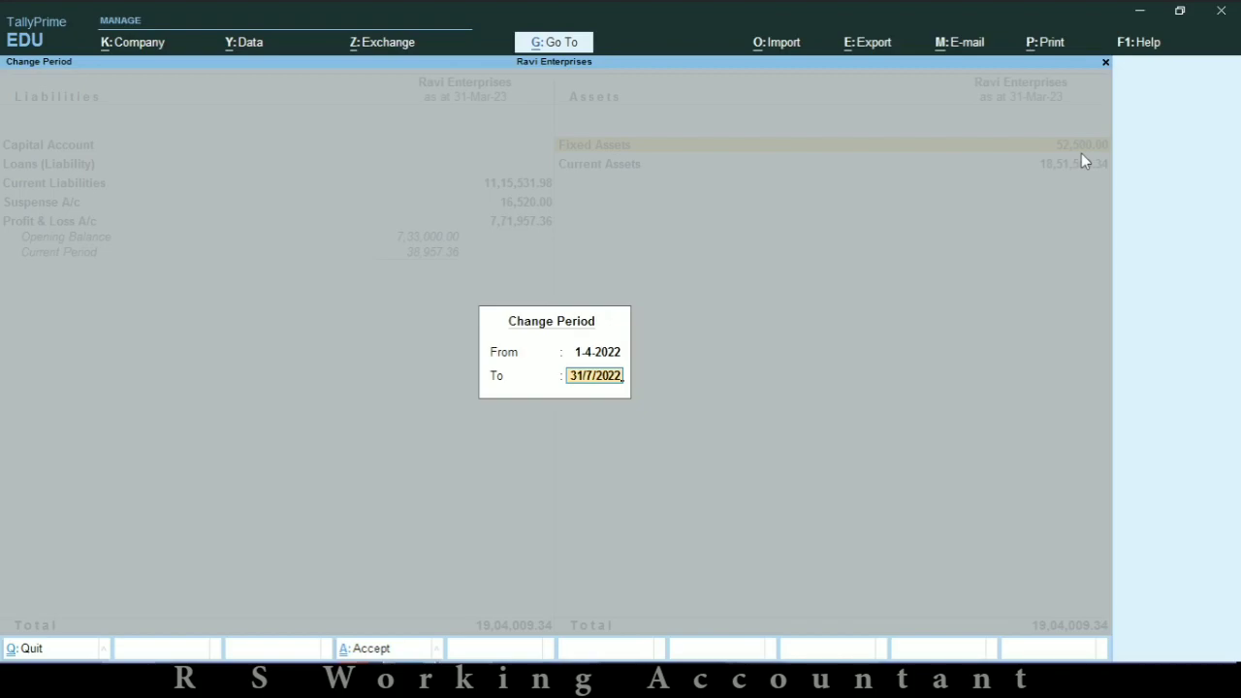
{"action": "key", "text": "Return"}
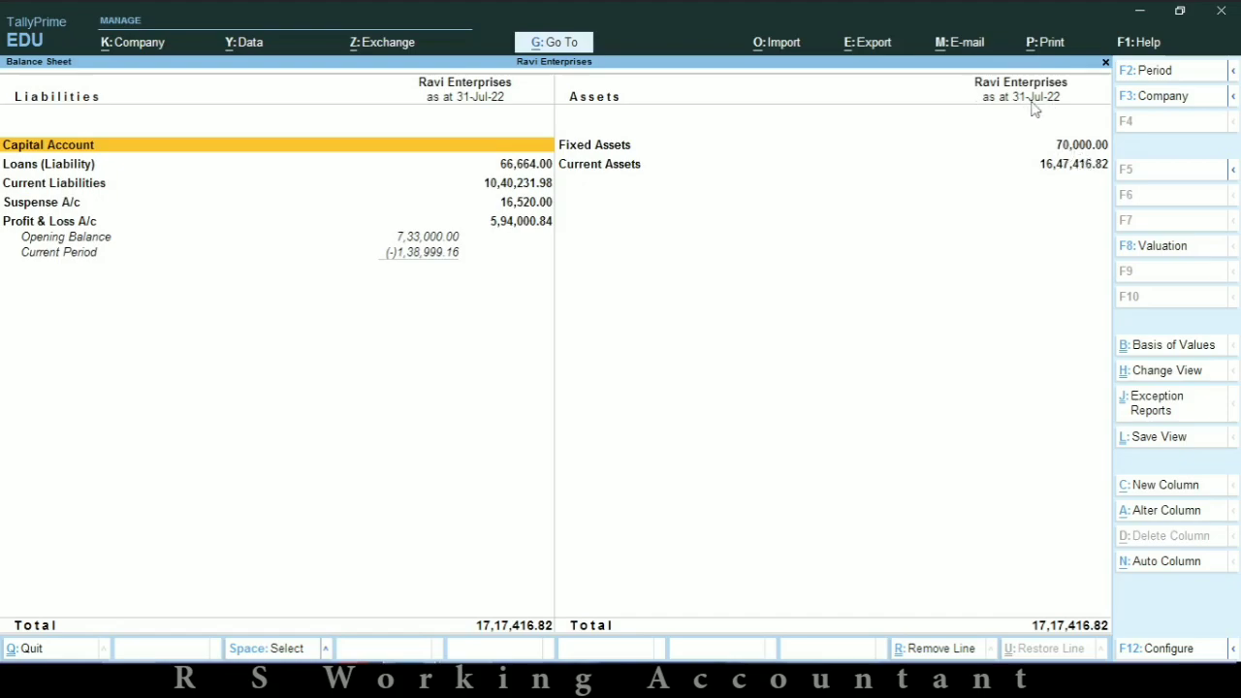
Drill down through Current Assets to the Sundry Debtors group summary for the period ending 31-Jul-22
{"action": "key", "text": "Down"}
{"action": "key", "text": "Right"}
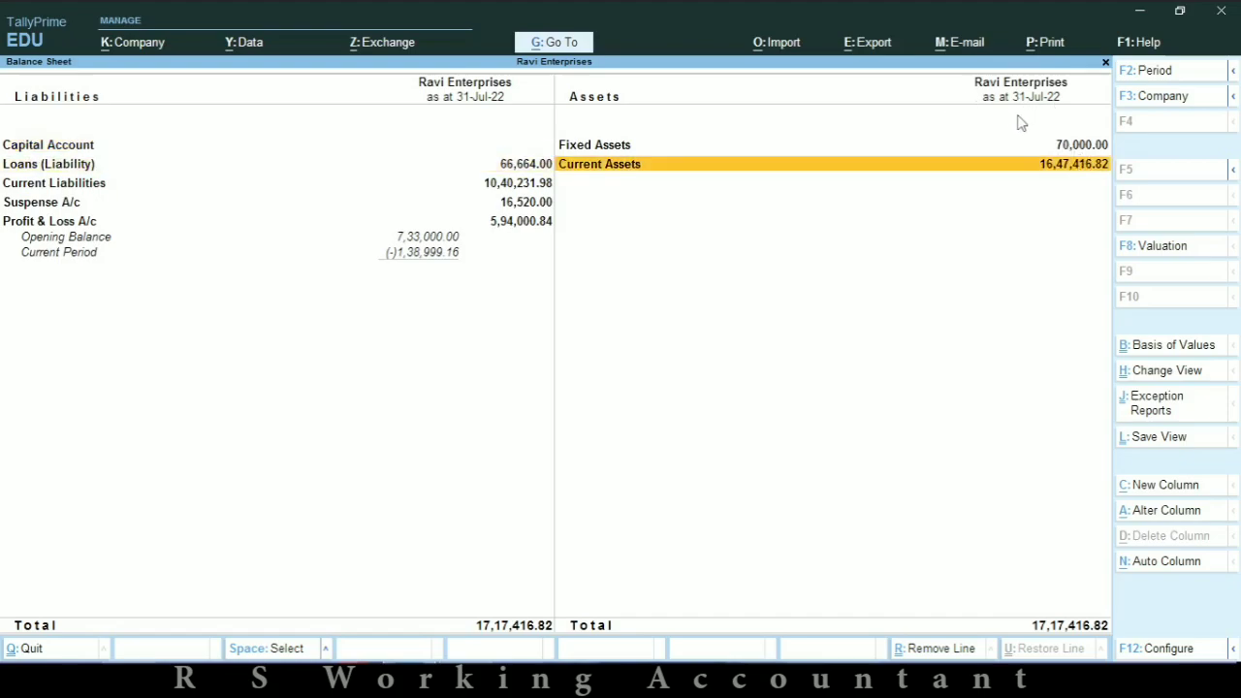
{"action": "key", "text": "Return"}
{"action": "key", "text": "Down"}
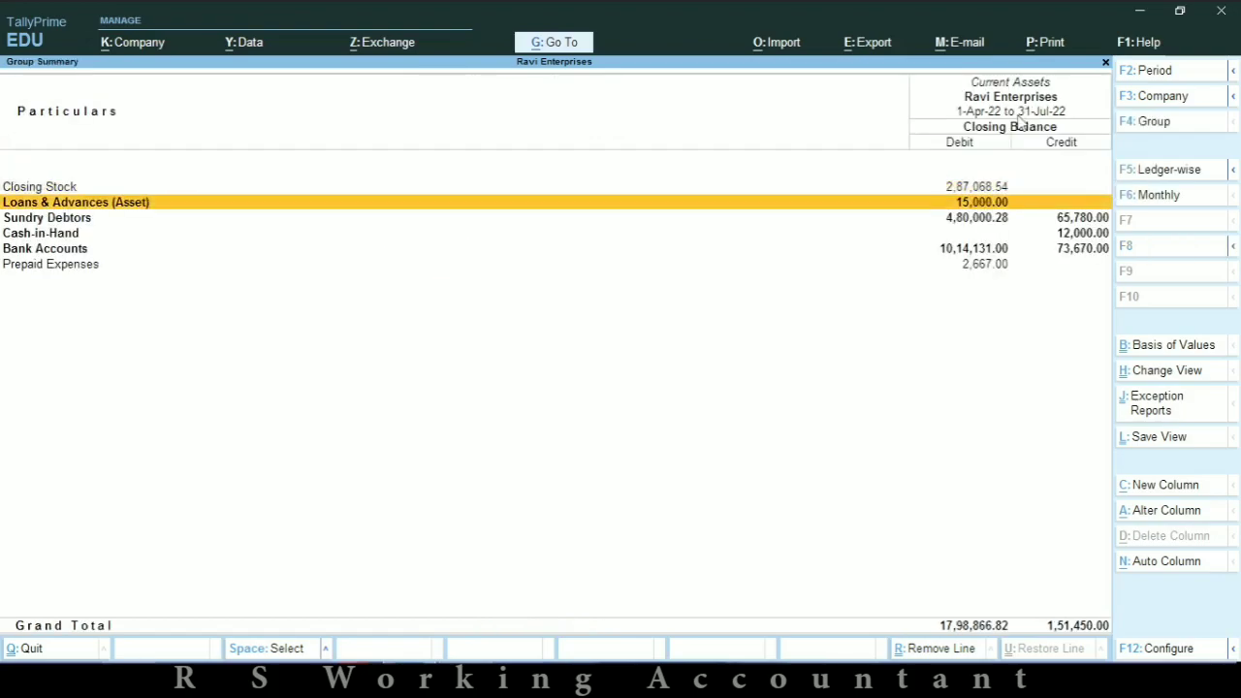
{"action": "key", "text": "Down"}
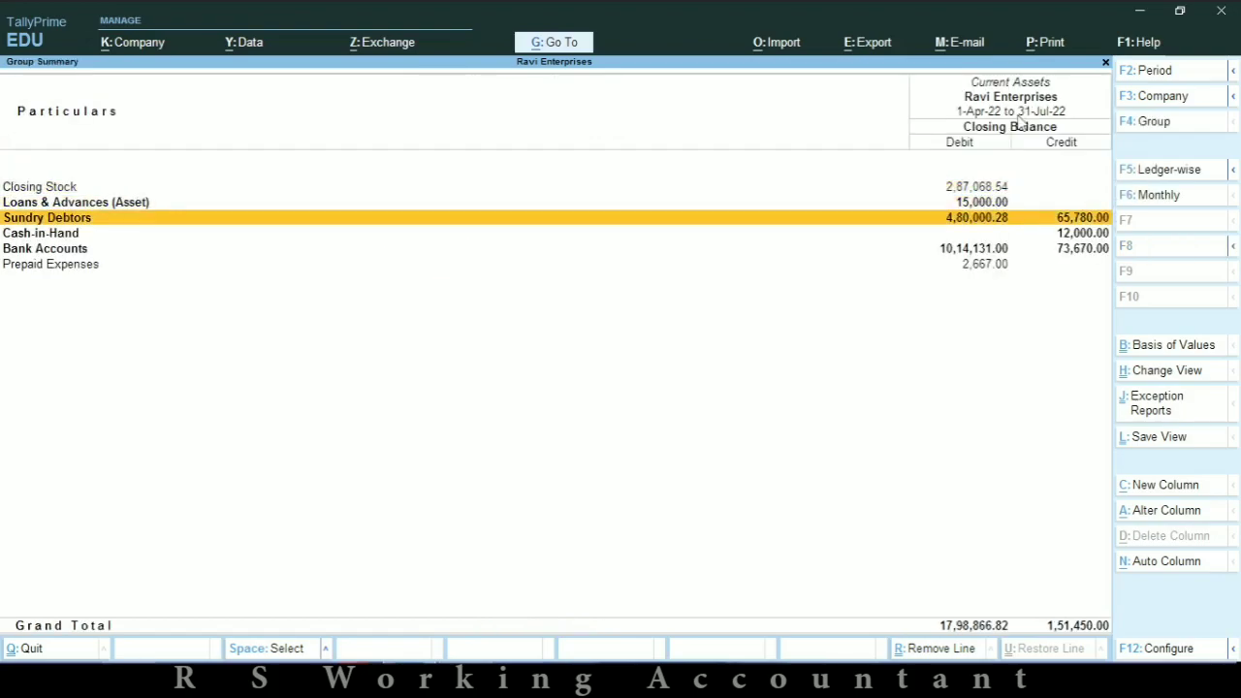
{"action": "key", "text": "Return"}
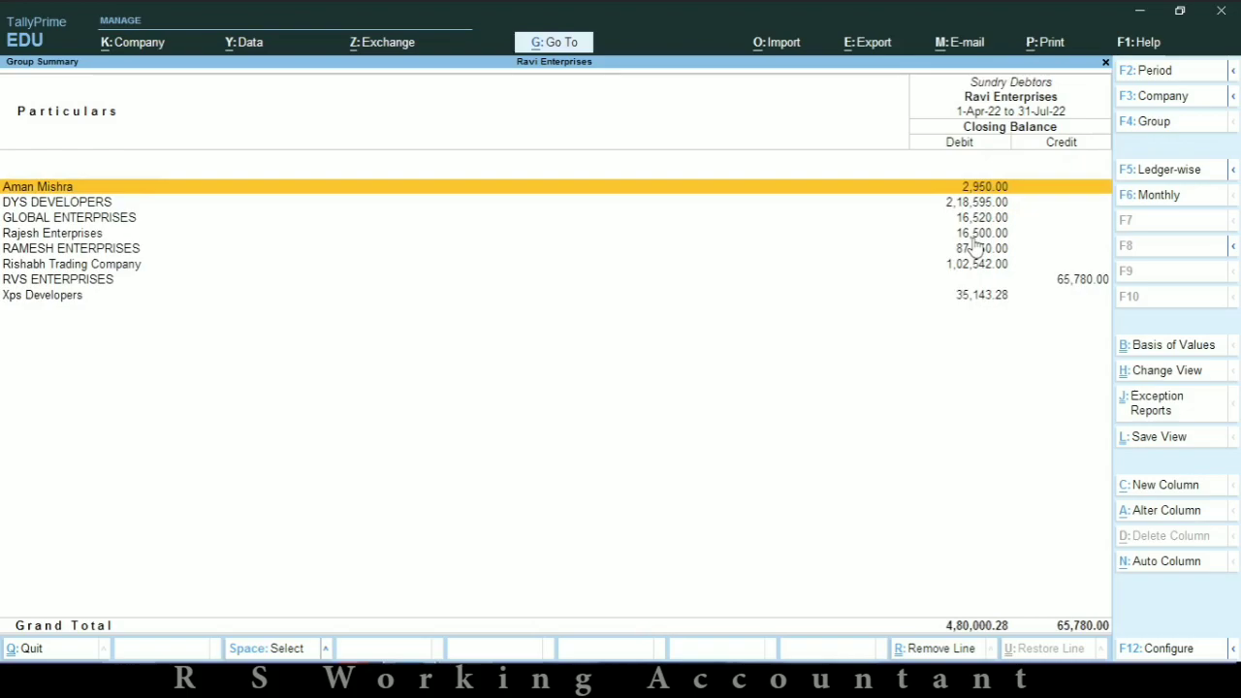
Locate GLOBAL ENTERPRISES among the Sundry Debtors and open its ledger monthly summary
{"action": "key", "text": "Down"}
{"action": "key", "text": "Down"}
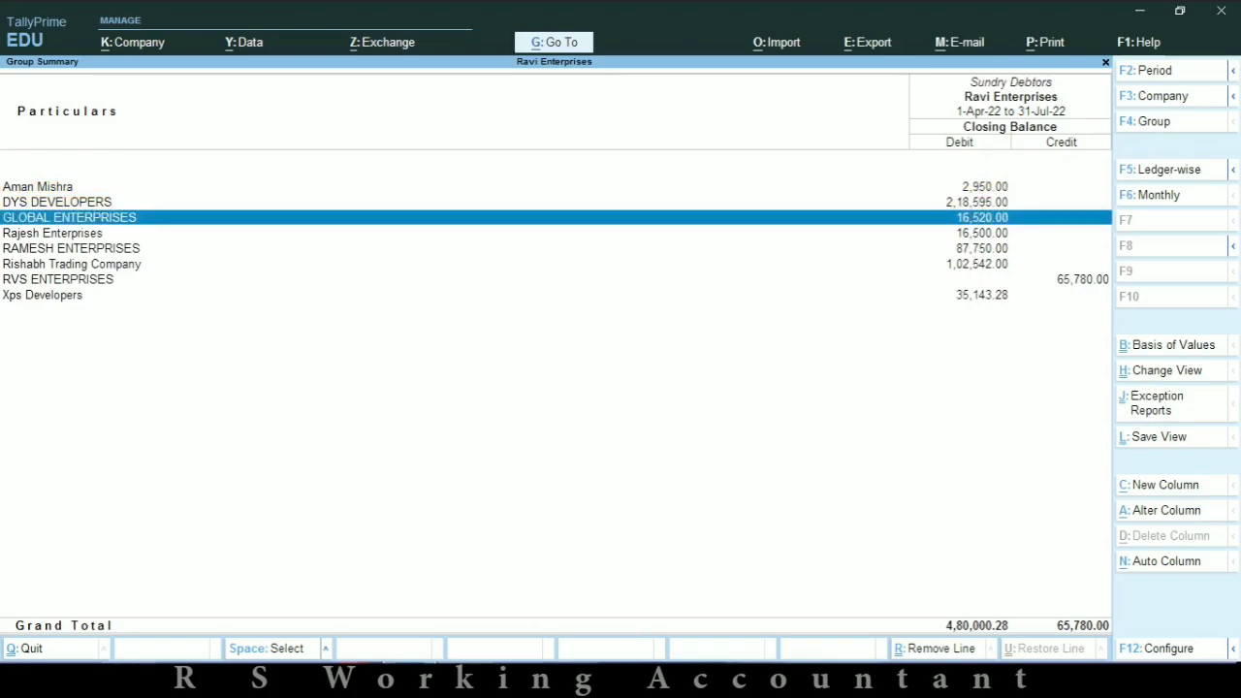
{"action": "left_click", "coordinate": [862, 217]}
{"action": "key", "text": "Up"}
{"action": "key", "text": "Down"}
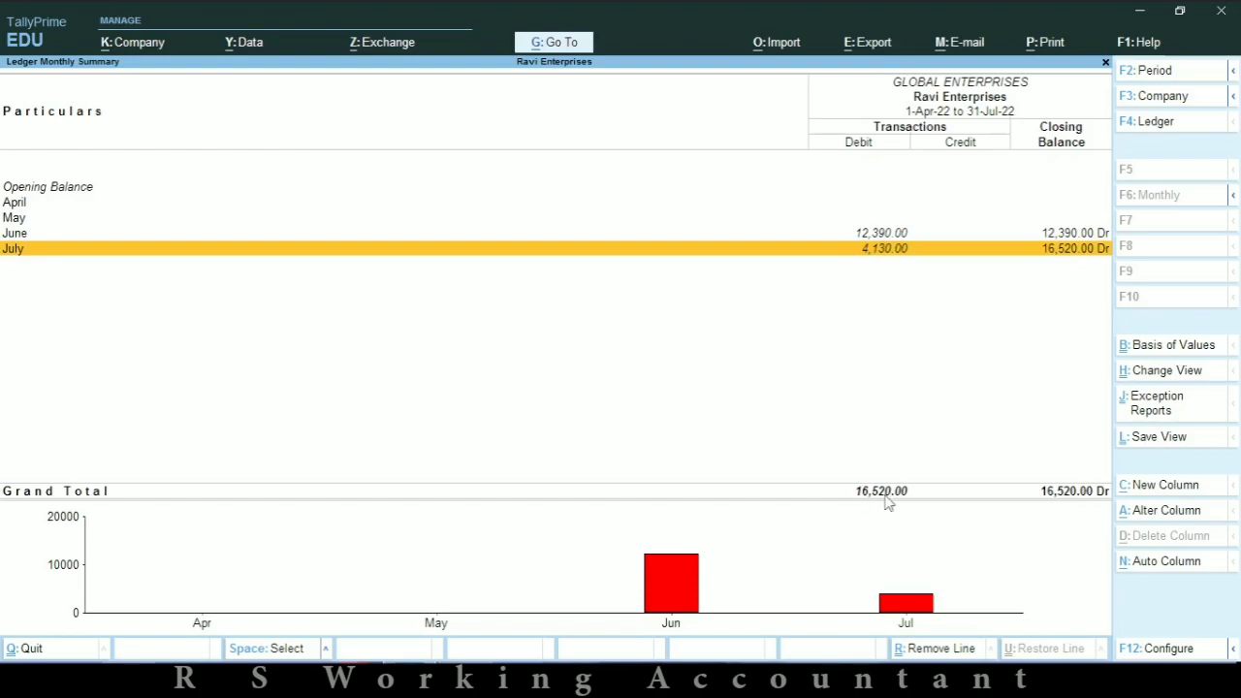
Open the Ledger Vouchers report for GLOBAL ENTERPRISES
{"action": "left_click", "coordinate": [554, 45]}
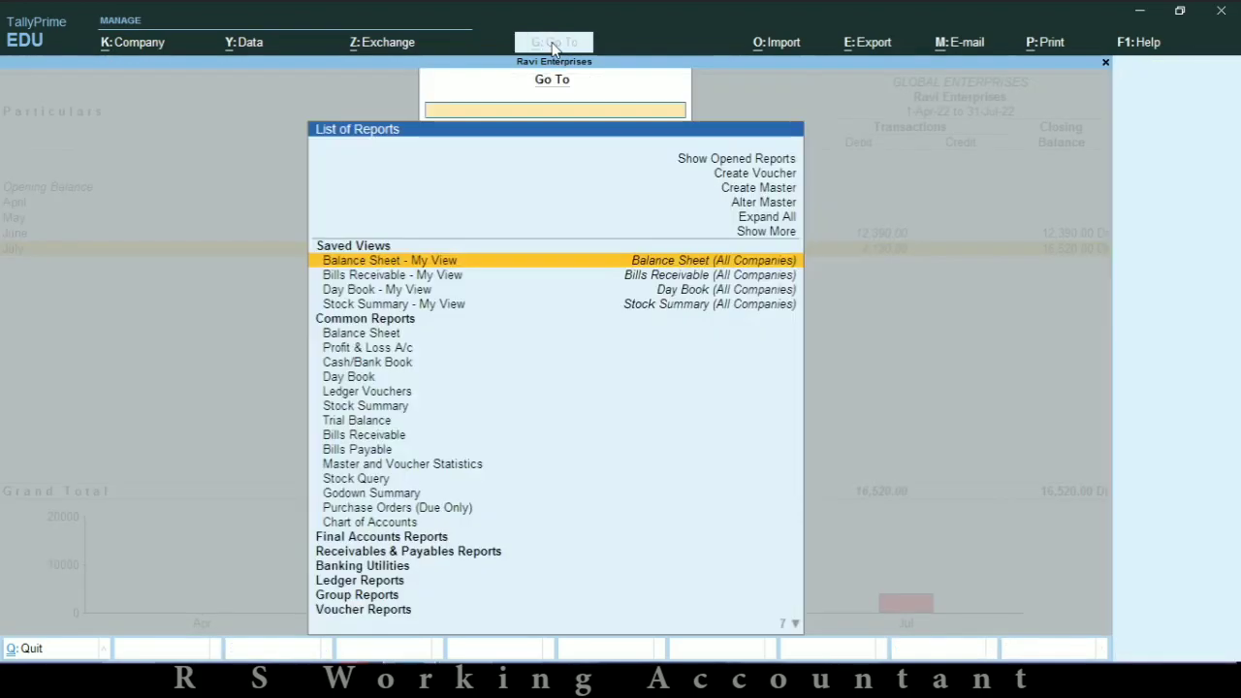
{"action": "key", "text": "Down"}
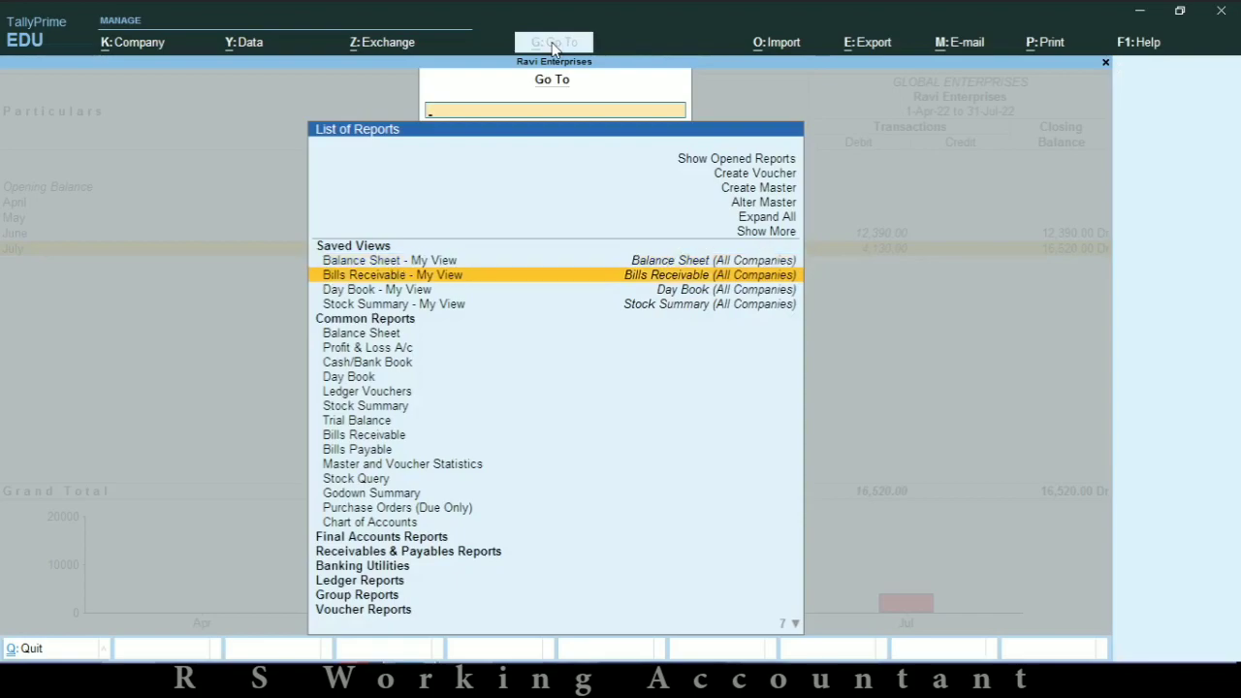
{"action": "key", "text": "Down"}
{"action": "key", "text": "Down"}
{"action": "key", "text": "Down"}
{"action": "key", "text": "Down"}
{"action": "key", "text": "Down"}
{"action": "key", "text": "Down"}
{"action": "key", "text": "Down"}
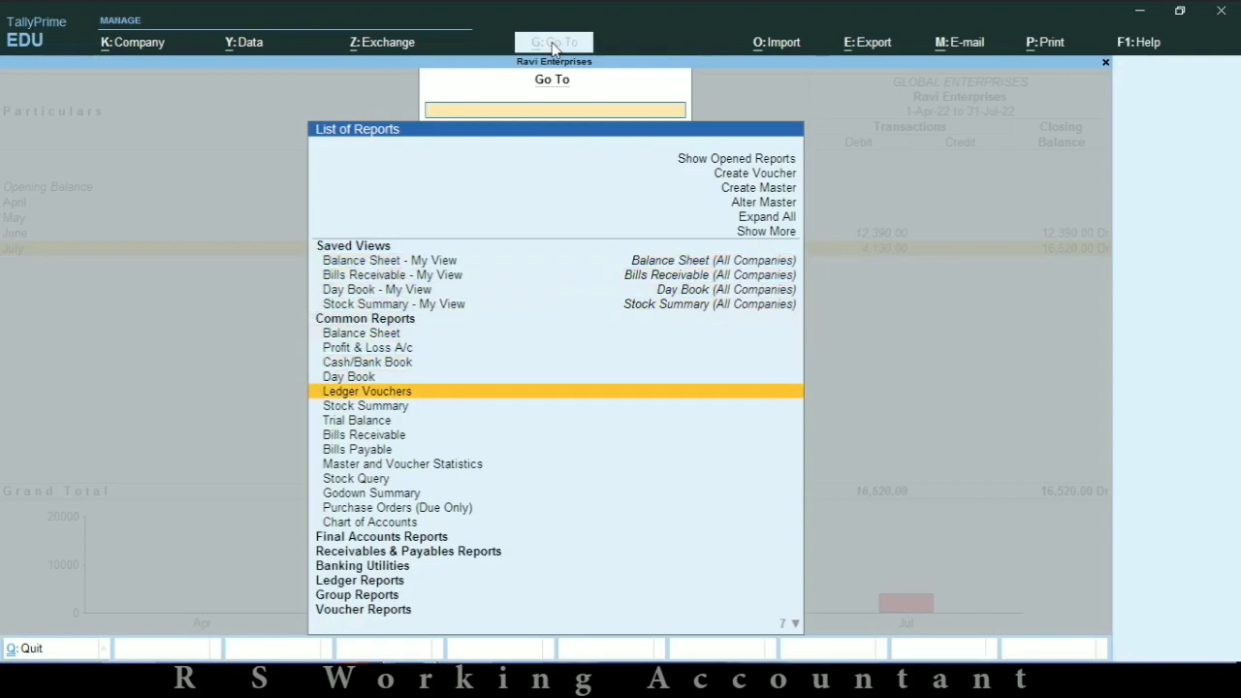
{"action": "key", "text": "Return"}
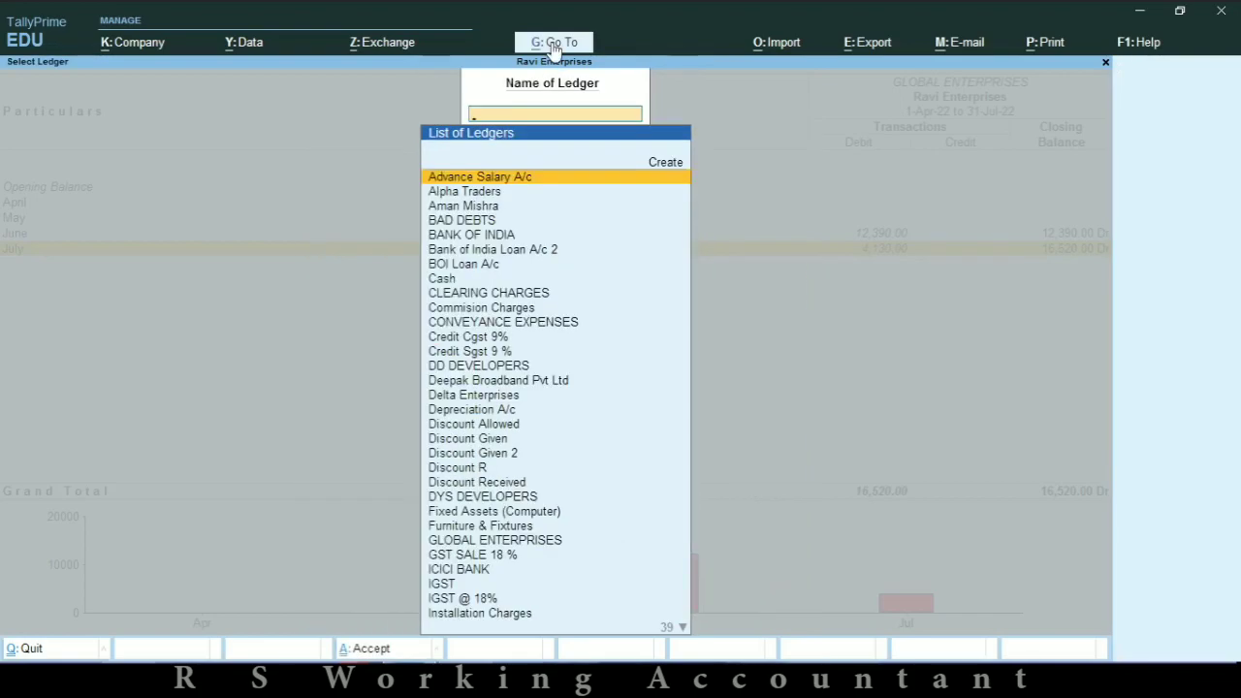
{"action": "type", "text": "gl"}
{"action": "key", "text": "Return"}
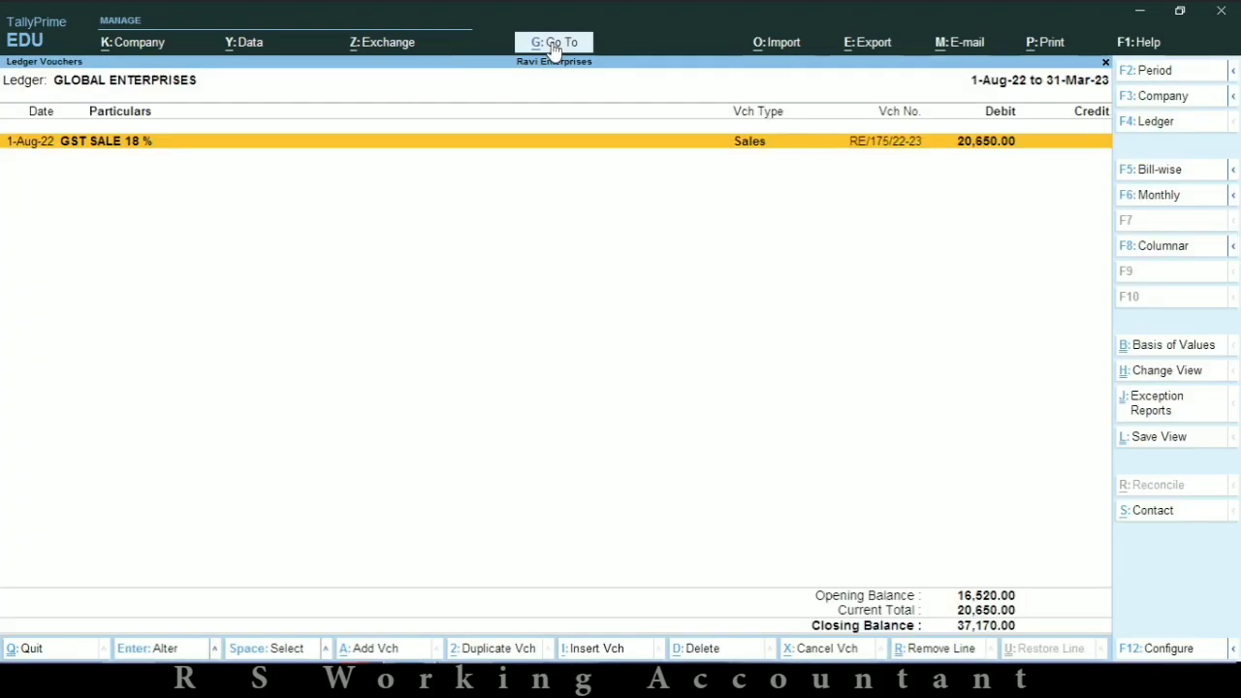
Set the ledger report's period to start on 1-Apr-22 and remove the 1-Aug-22 sales line from the view
{"action": "key", "text": "F2"}
{"action": "key", "text": "BackSpace"}
{"action": "key", "text": "Return"}
{"action": "key", "text": "Return"}
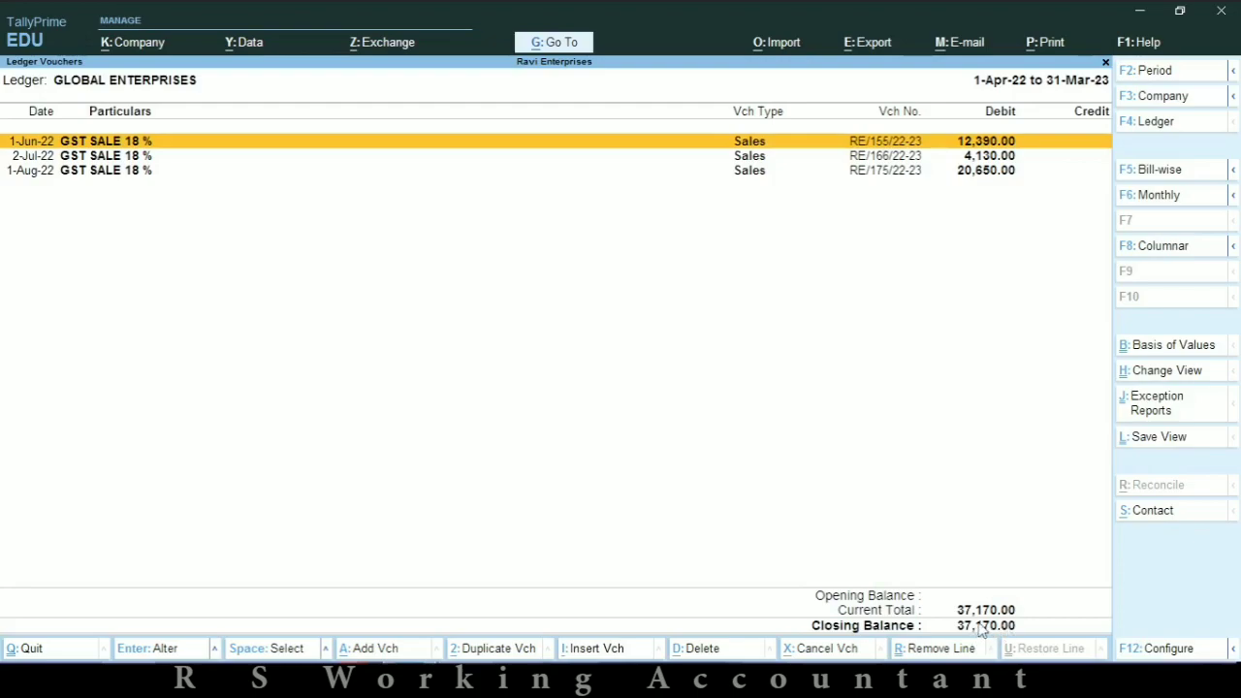
{"action": "key", "text": "Down"}
{"action": "key", "text": "Down"}
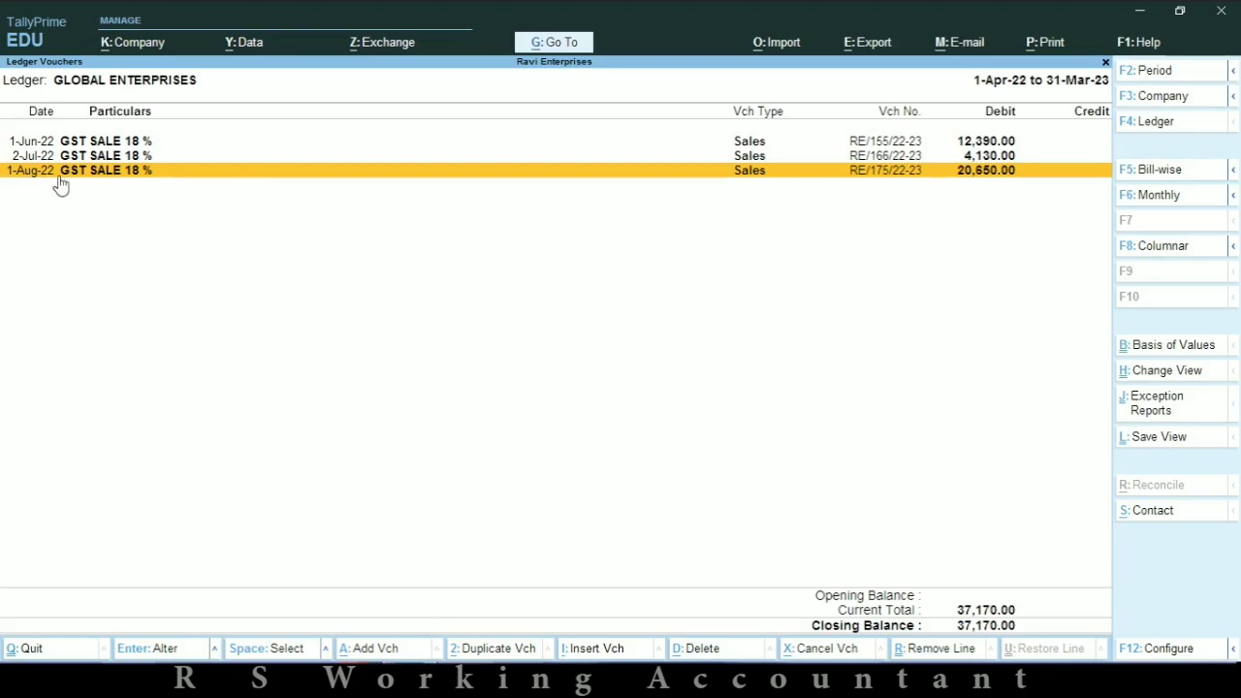
{"action": "key", "text": "ctrl+r"}
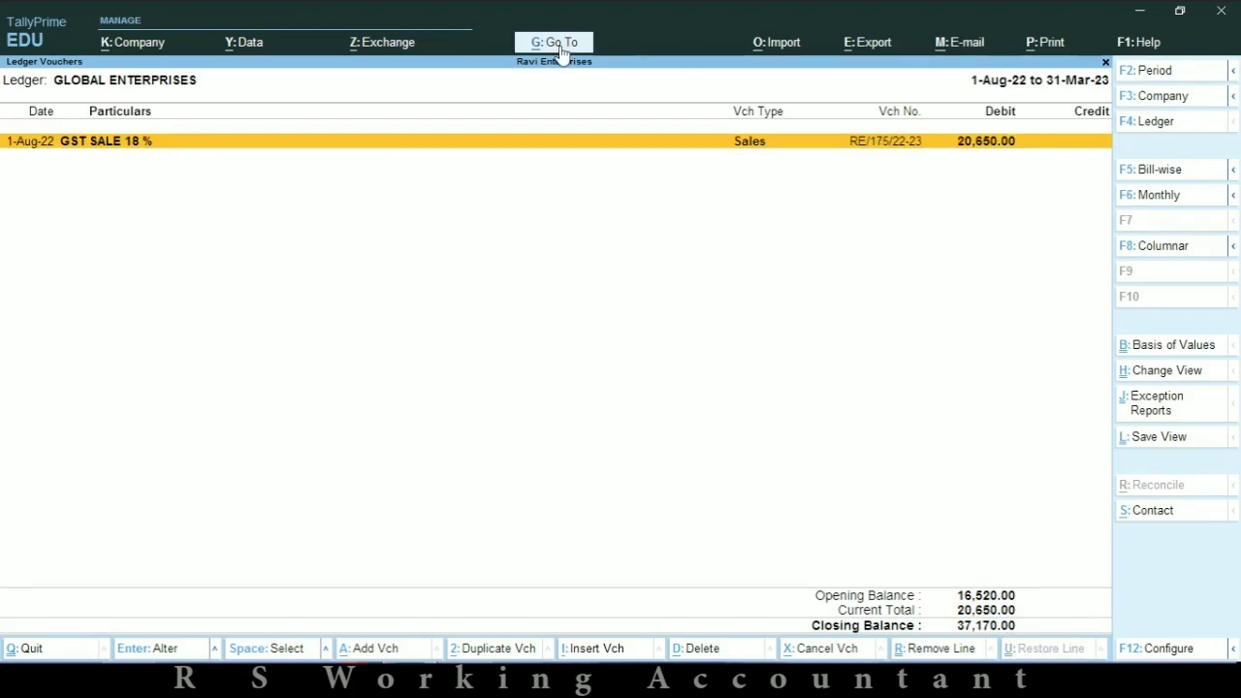
Switch to the Ledger Vouchers report for Suspense A/c
{"action": "left_click", "coordinate": [560, 46]}
{"action": "key", "text": "Down"}
{"action": "key", "text": "Down"}
{"action": "key", "text": "Down"}
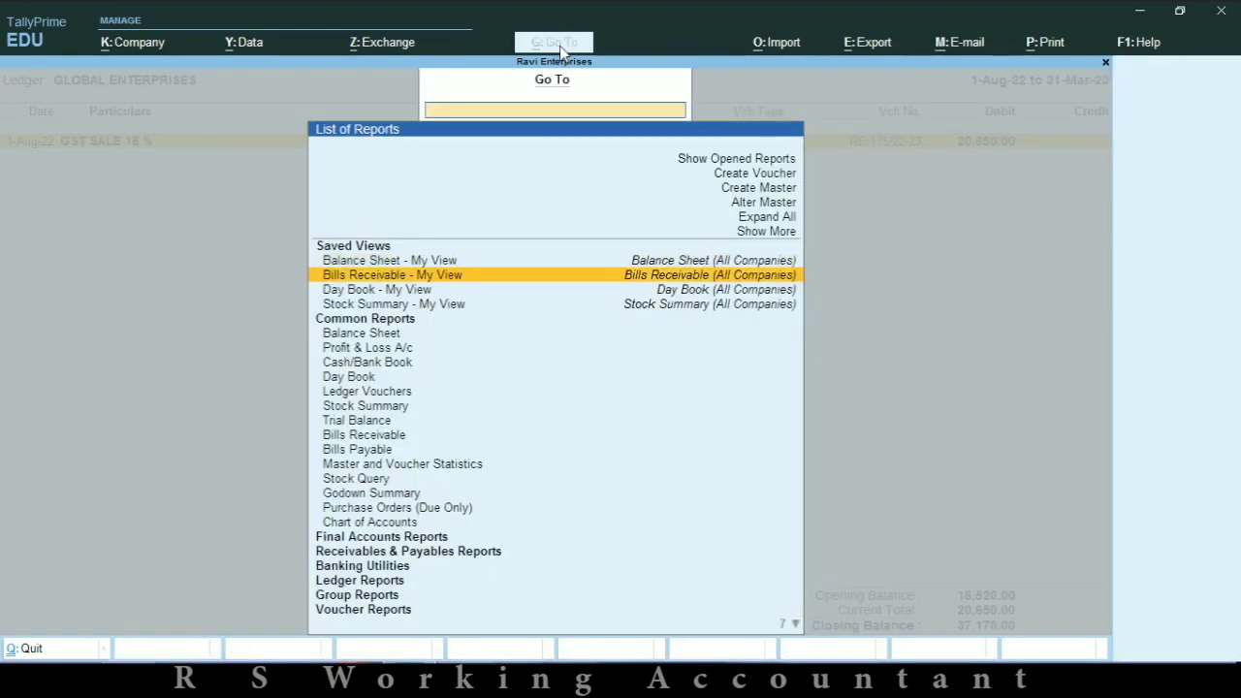
{"action": "key", "text": "Down"}
{"action": "key", "text": "Down"}
{"action": "key", "text": "Down"}
{"action": "key", "text": "Down"}
{"action": "key", "text": "Down"}
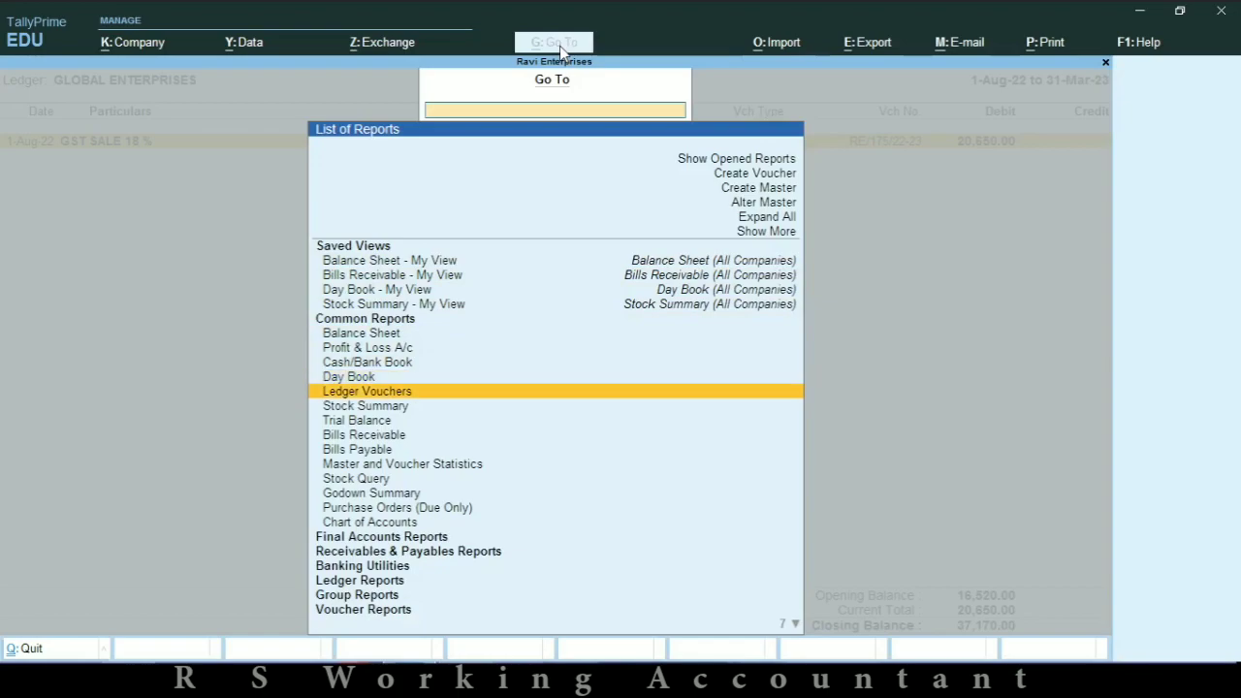
{"action": "key", "text": "Return"}
{"action": "type", "text": "SUS"}
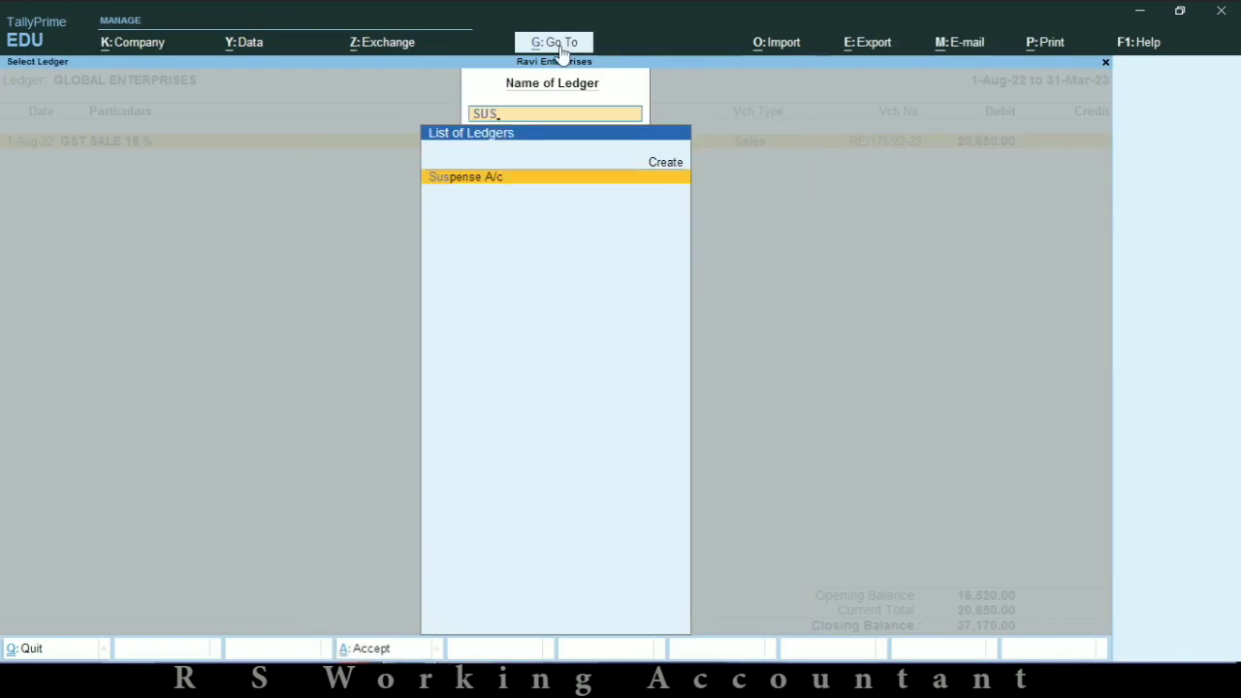
{"action": "key", "text": "Return"}
Open the 31-Jul-22 Tjsb Bank receipt and replace Suspense A/c with GLOBAL ENTERPRISES in its particulars
{"action": "key", "text": "Return"}
{"action": "key", "text": "Return"}
{"action": "key", "text": "Return"}
{"action": "key", "text": "Return"}
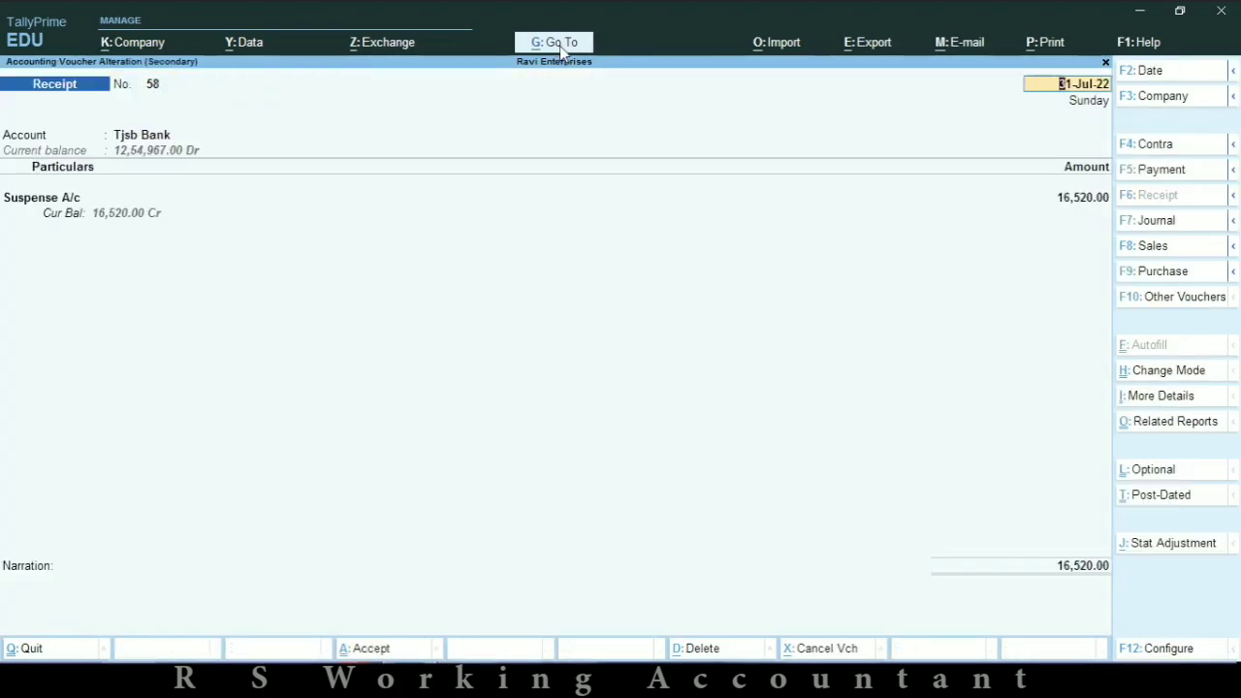
{"action": "type", "text": "GL"}
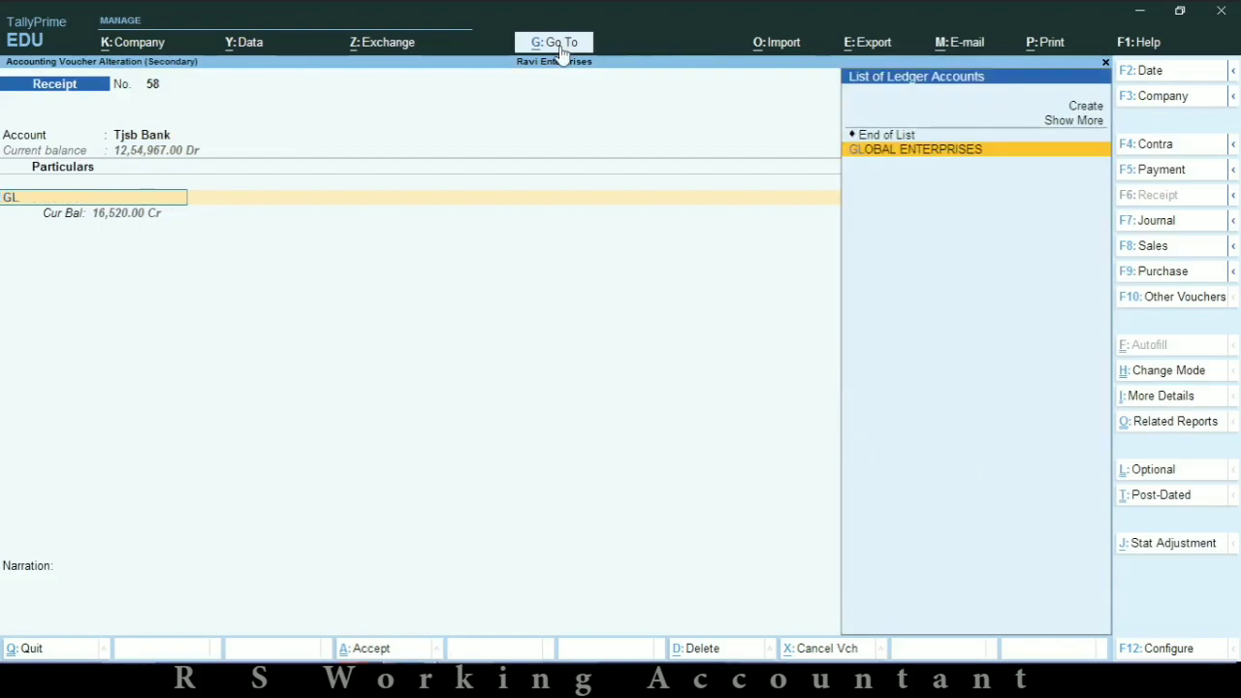
{"action": "key", "text": "Return"}
Allocate the 16,520.00 receipt as On Account in the bill-wise details and save the altered voucher
{"action": "key", "text": "Return"}
{"action": "key", "text": "Return"}
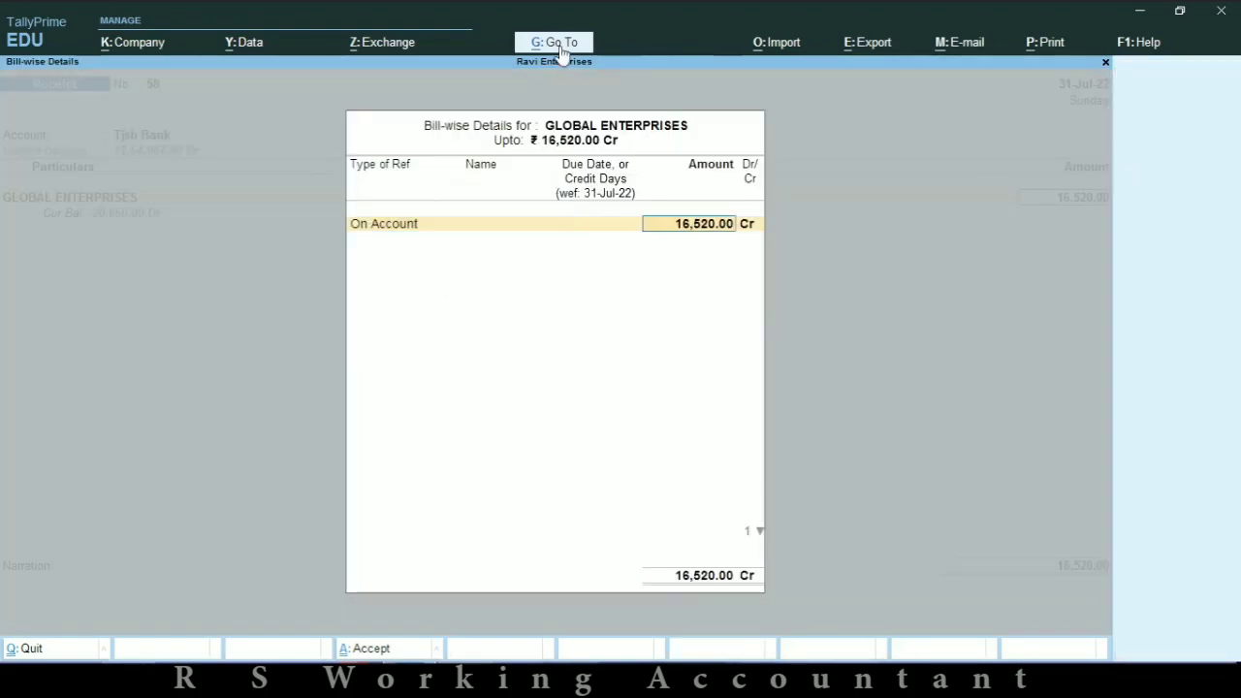
{"action": "key", "text": "Return"}
{"action": "key", "text": "Return"}
{"action": "key", "text": "Return"}
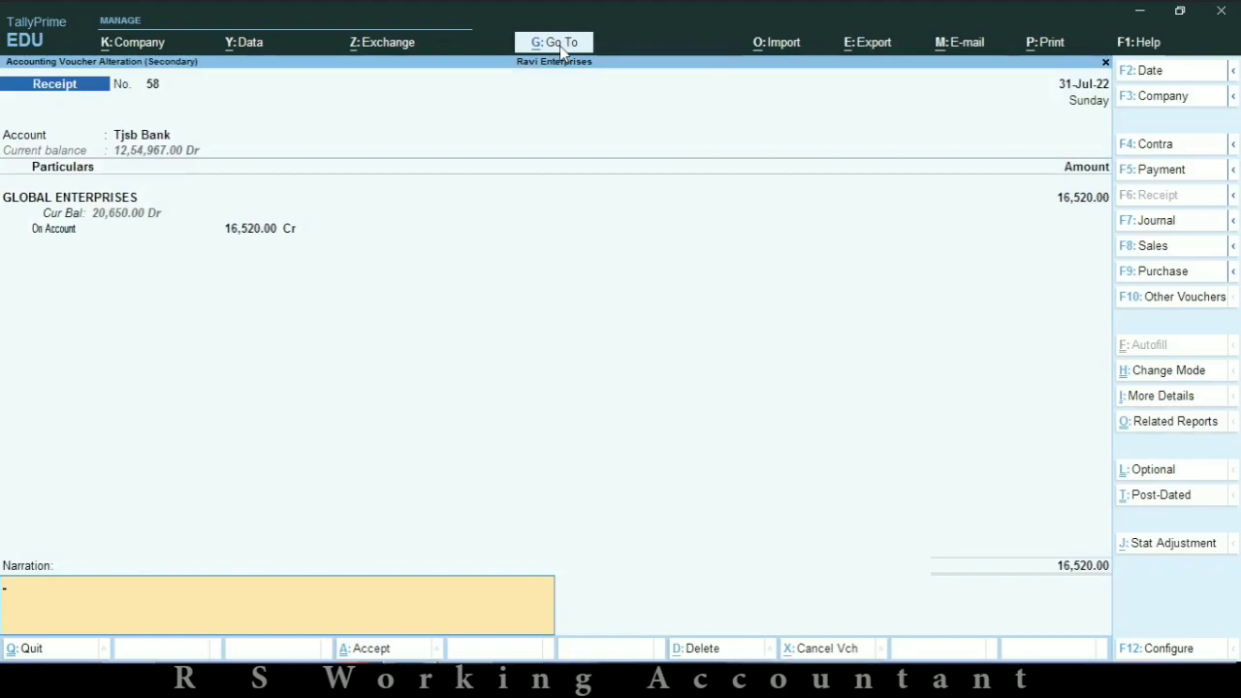
{"action": "key", "text": "Return"}
{"action": "key", "text": "Return"}
Close the Suspense A/c and GLOBAL ENTERPRISES reports and return to the Gateway of Tally
{"action": "key", "text": "Escape"}
{"action": "key", "text": "Escape"}
{"action": "key", "text": "Escape"}
{"action": "key", "text": "Escape"}
{"action": "key", "text": "Escape"}
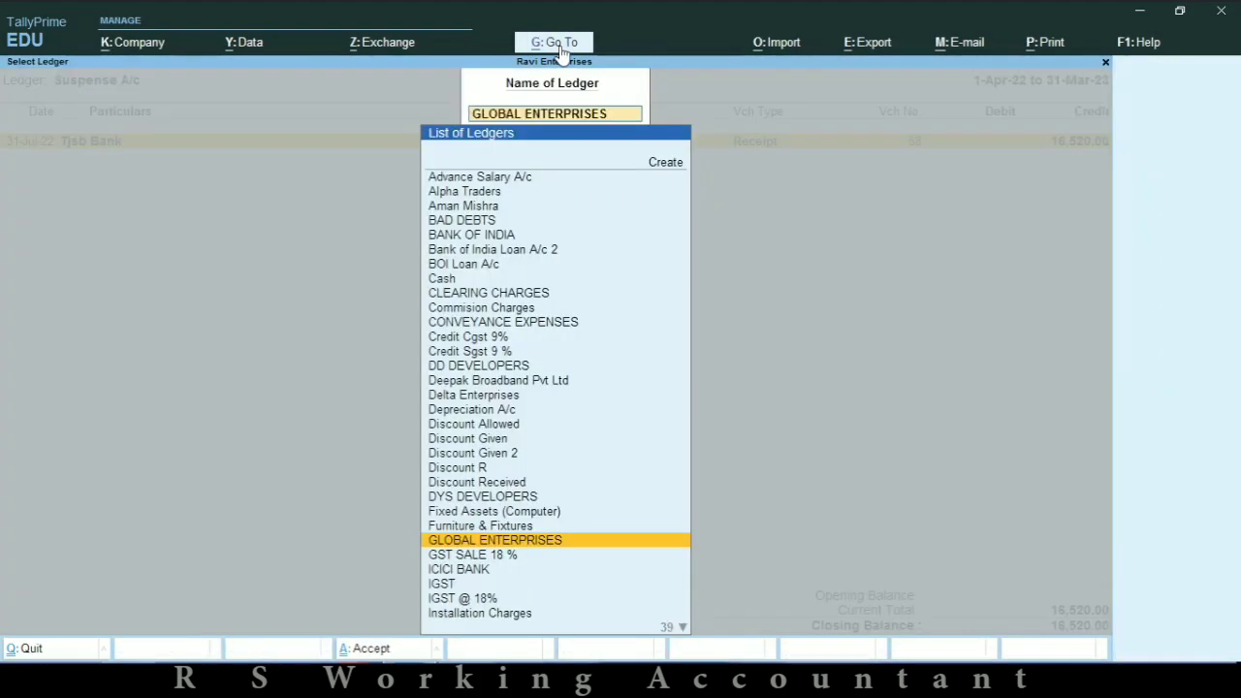
{"action": "key", "text": "Escape"}
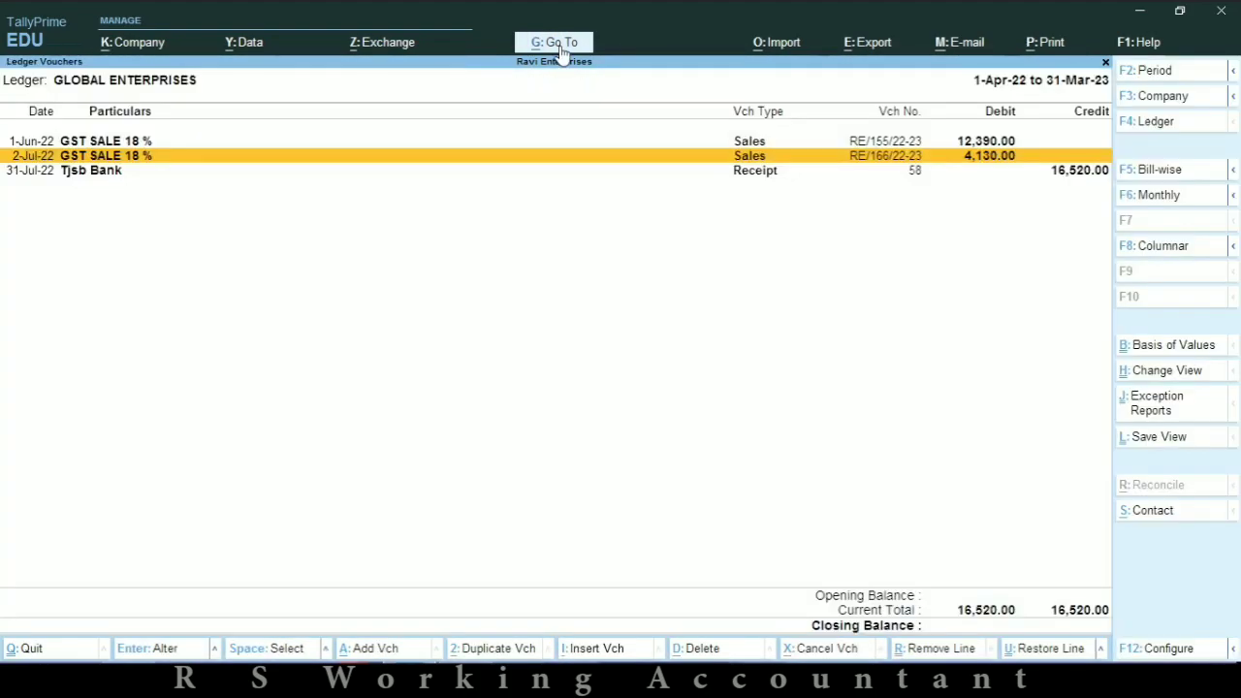
{"action": "key", "text": "Escape"}
{"action": "key", "text": "Escape"}
{"action": "key", "text": "Escape"}
{"action": "key", "text": "Escape"}
{"action": "key", "text": "Escape"}
{"action": "key", "text": "Escape"}
{"action": "key", "text": "Escape"}
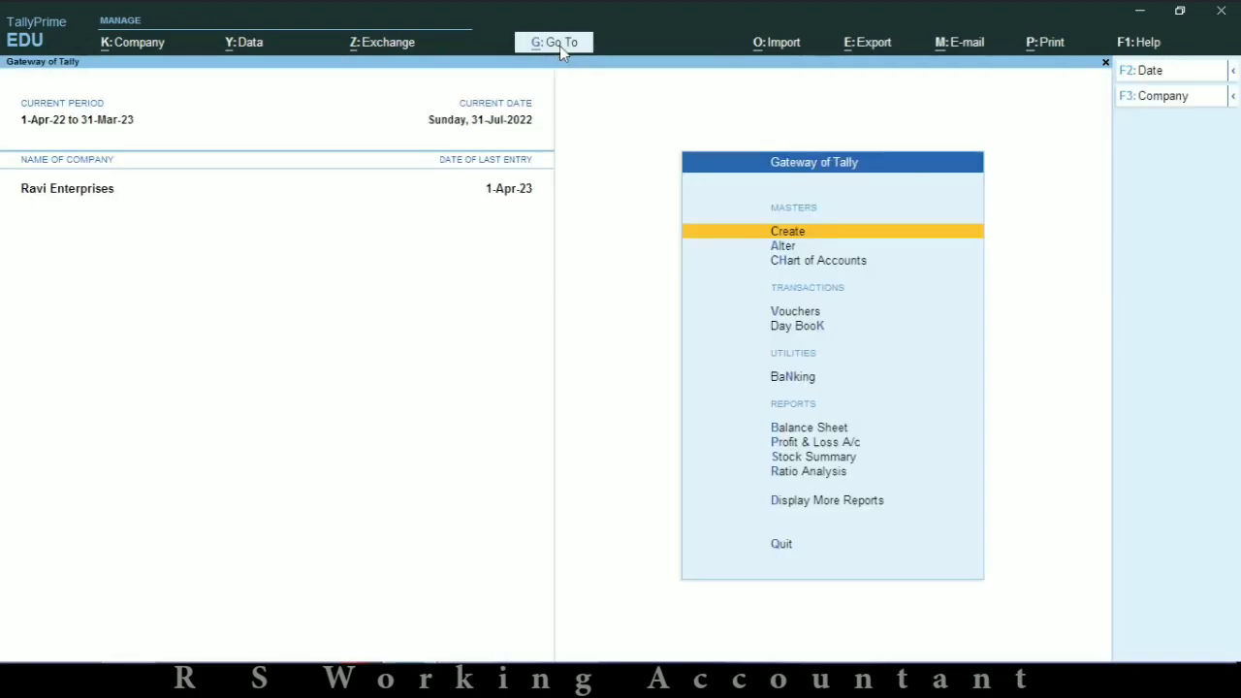
Review the GLOBAL ENTERPRISES ledger vouchers with the period starting on 1-Apr-22, and return to the Gateway of Tally
{"action": "type", "text": "dalG"}
{"action": "key", "text": "F2"}
{"action": "key", "text": "BackSpace"}
{"action": "key", "text": "Return"}
{"action": "key", "text": "BackSpace"}
{"action": "key", "text": "Return"}
{"action": "key", "text": "Down"}
{"action": "key", "text": "Down"}
{"action": "key", "text": "Down"}
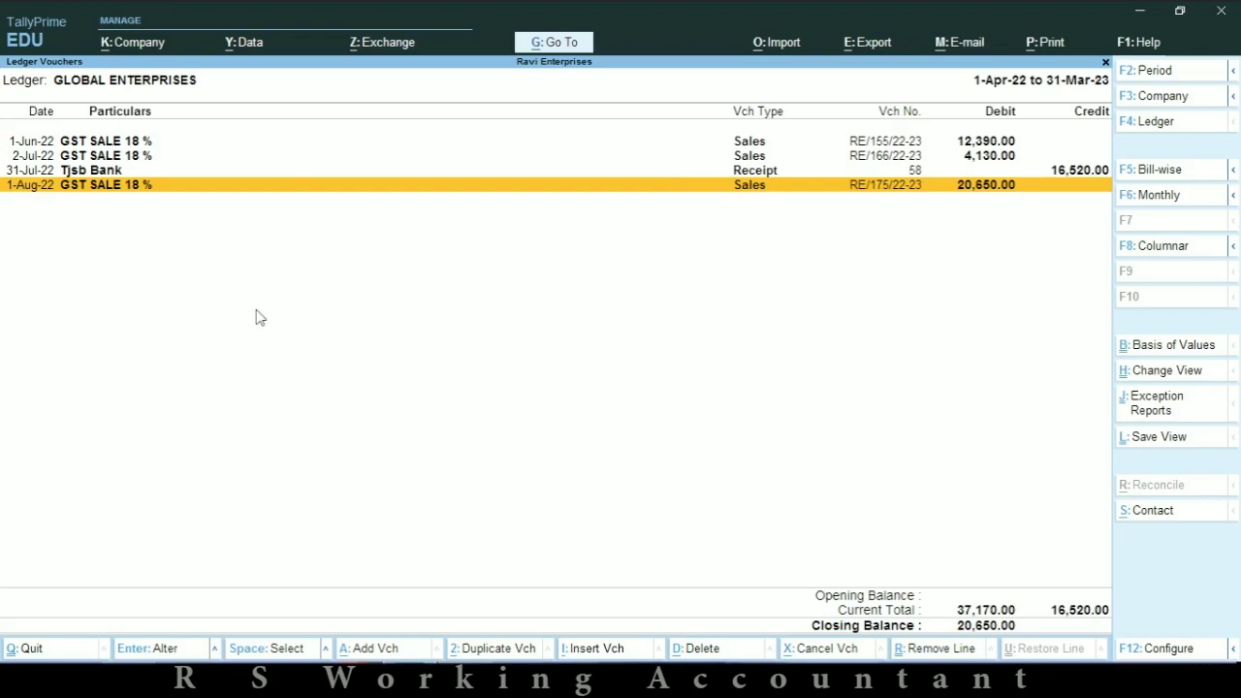
{"action": "key", "text": "Escape"}
{"action": "key", "text": "Escape"}
{"action": "key", "text": "Escape"}
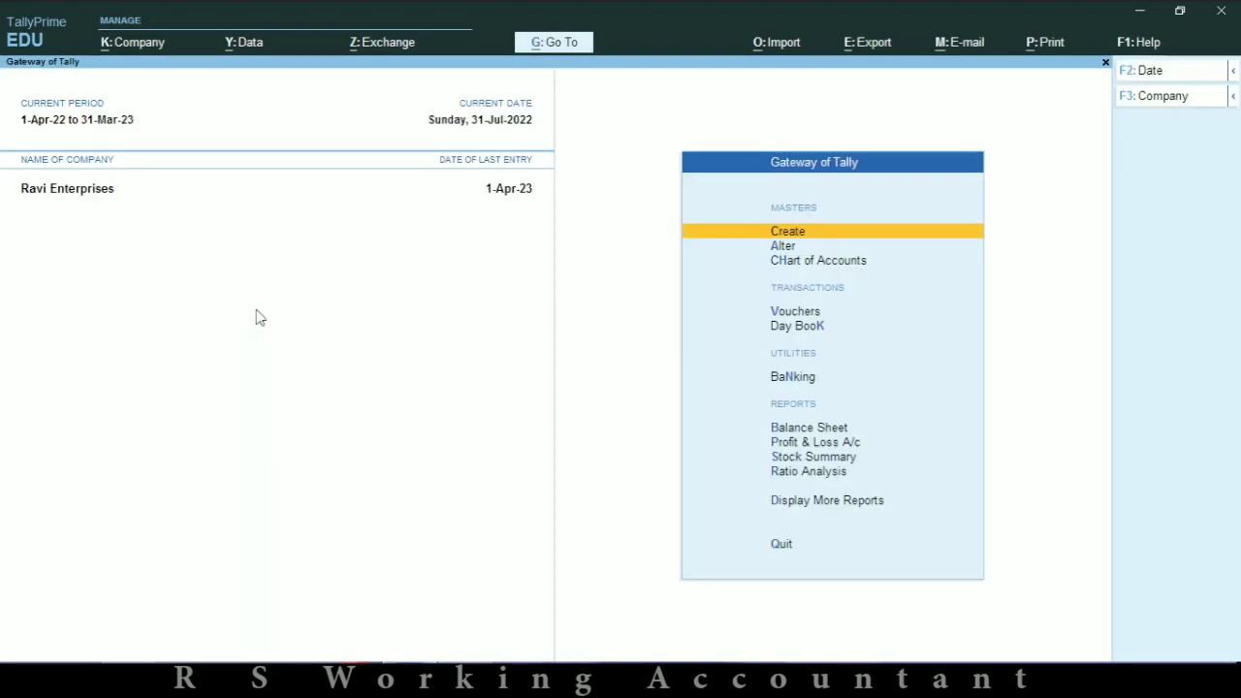
Open the Balance Sheet and drill down into Suspense A/c to check its group summary
{"action": "key", "text": "b"}
{"action": "key", "text": "Down"}
{"action": "key", "text": "Down"}
{"action": "key", "text": "Down"}
{"action": "key", "text": "Return"}
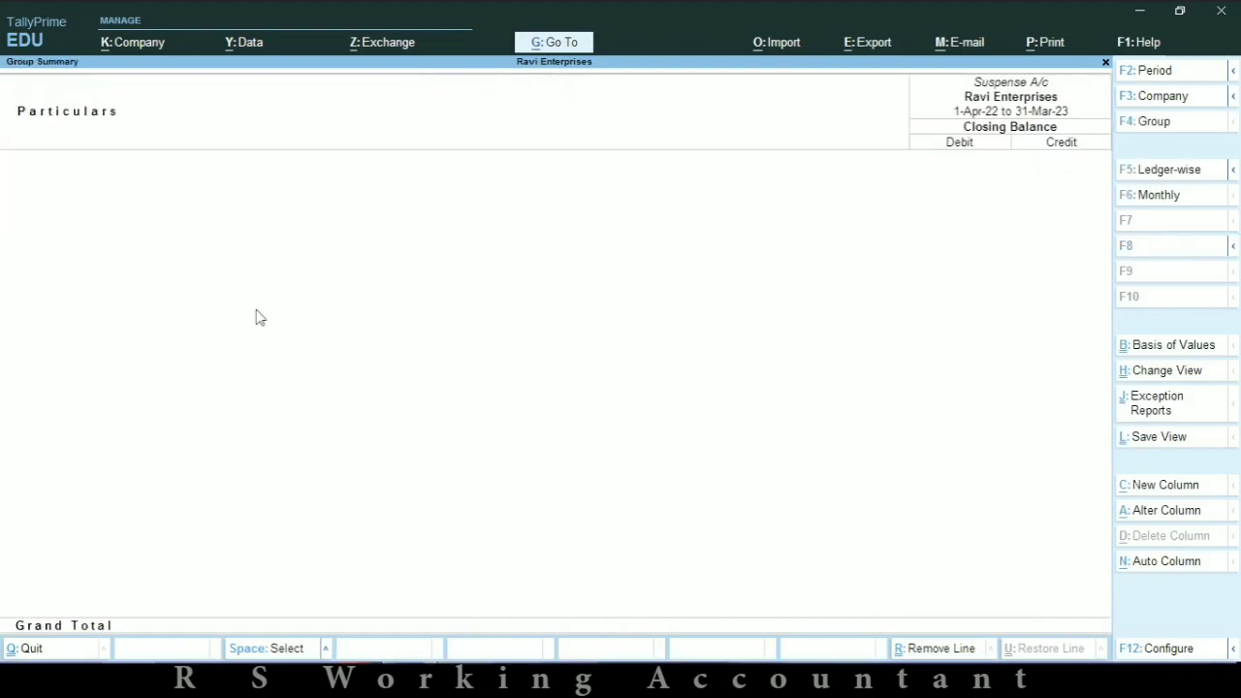